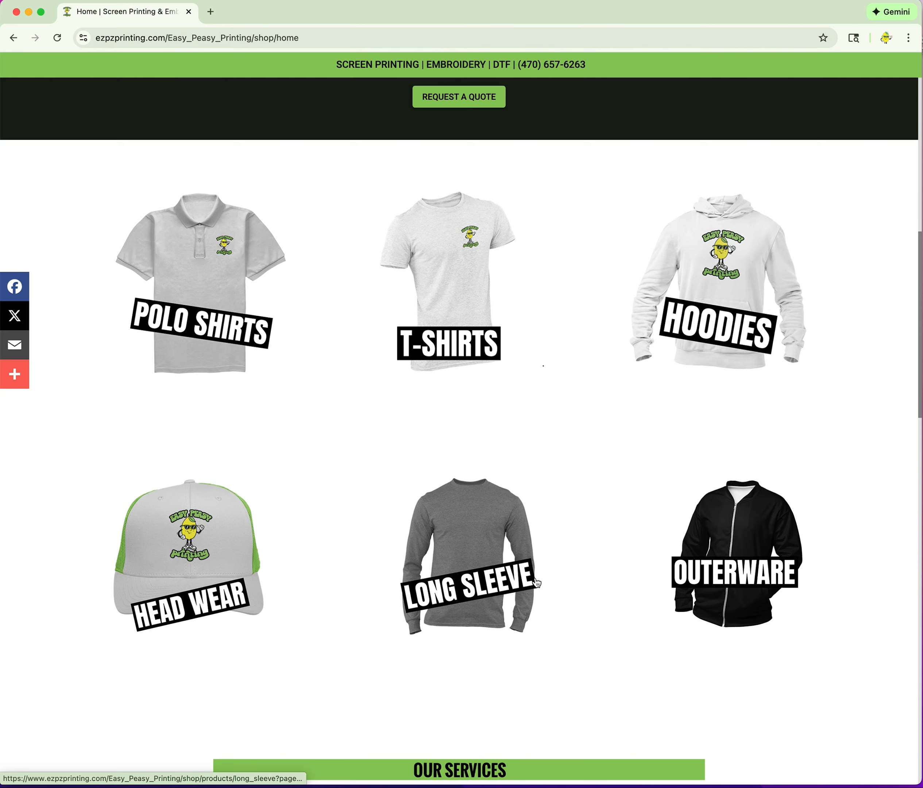
Start a custom T-shirt design from the EZPZ home page with CREATE NOW.
{"action": "scroll", "coordinate": [313, 527], "scroll_direction": "down", "scroll_amount": 3}
{"action": "scroll", "coordinate": [324, 512], "scroll_direction": "down", "scroll_amount": 6}
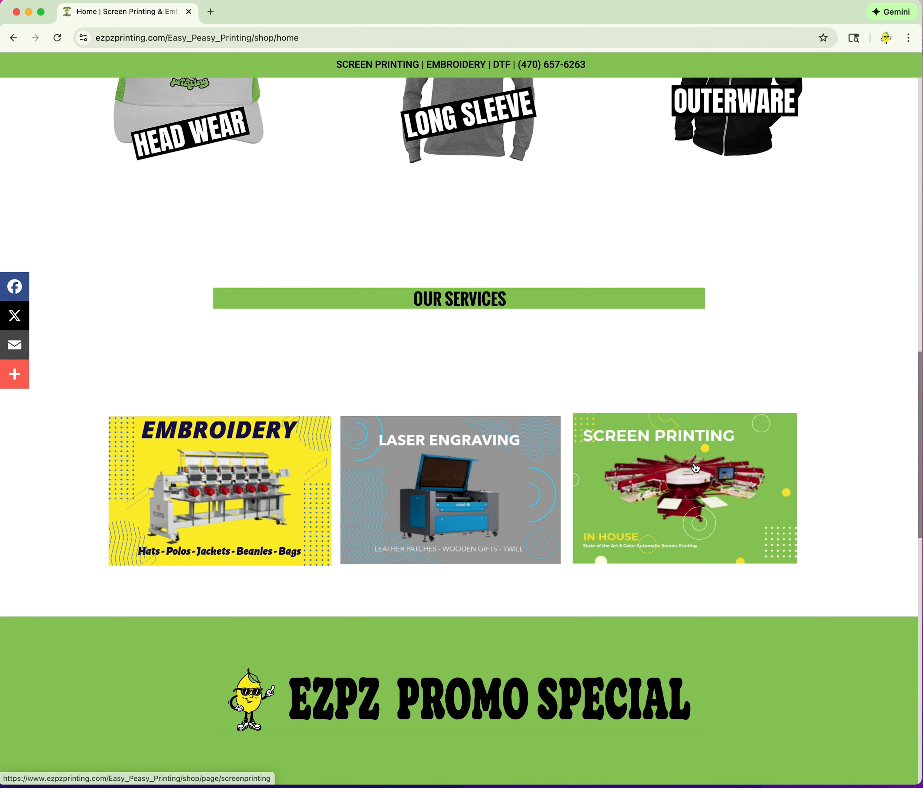
{"action": "scroll", "coordinate": [694, 466], "scroll_direction": "down", "scroll_amount": 7}
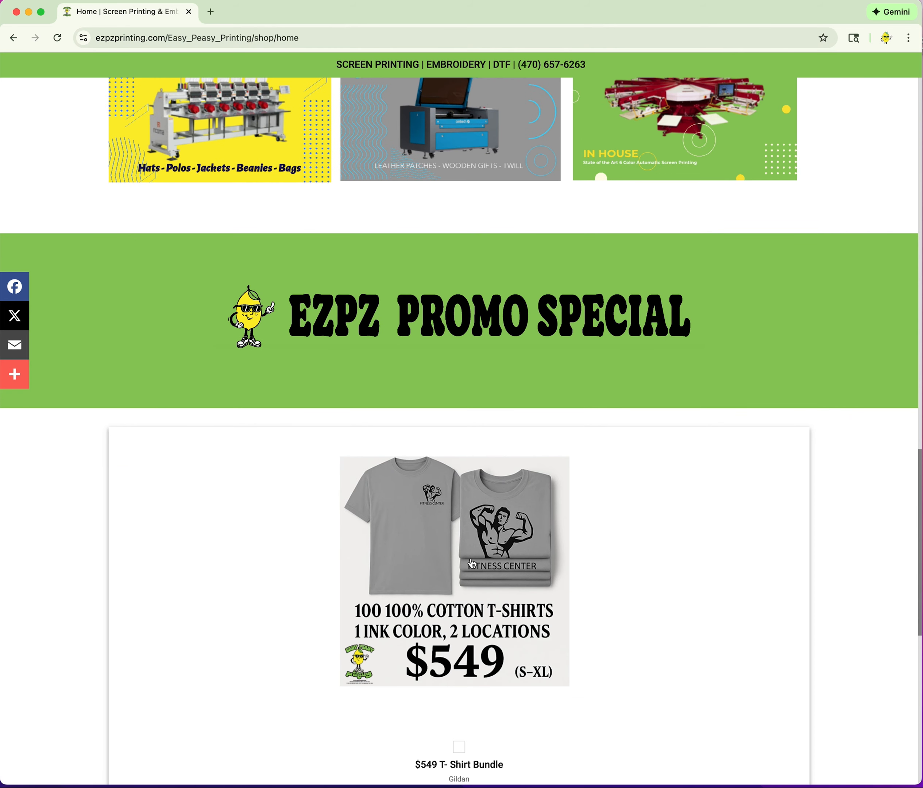
{"action": "scroll", "coordinate": [471, 564], "scroll_direction": "down", "scroll_amount": 8}
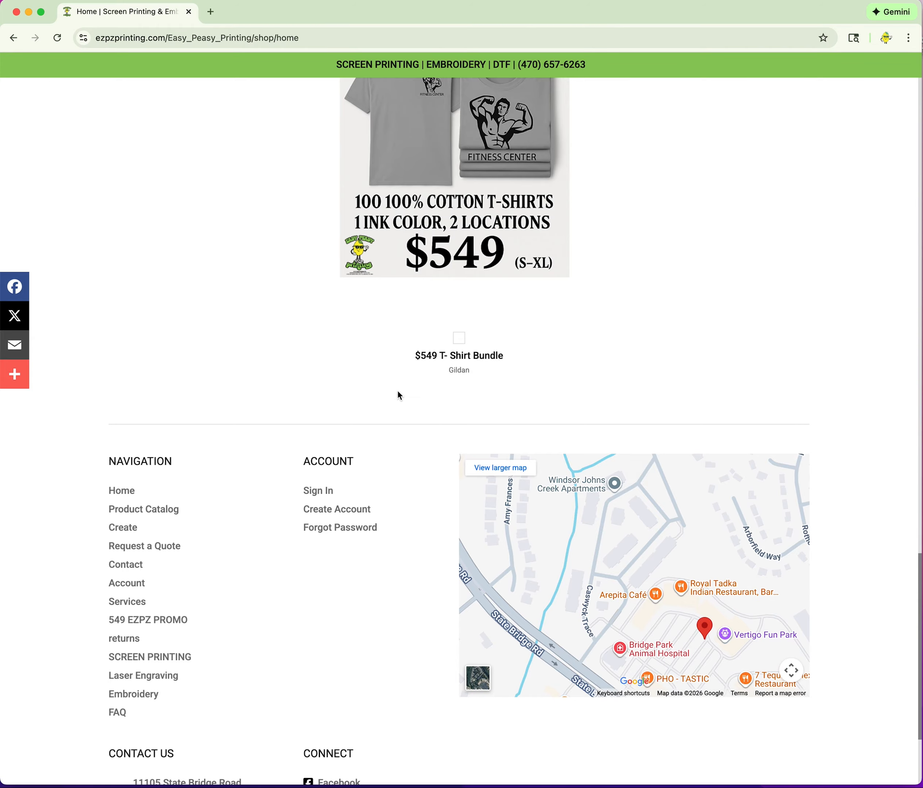
{"action": "scroll", "coordinate": [397, 392], "scroll_direction": "up", "scroll_amount": 15}
{"action": "scroll", "coordinate": [400, 394], "scroll_direction": "up", "scroll_amount": 16}
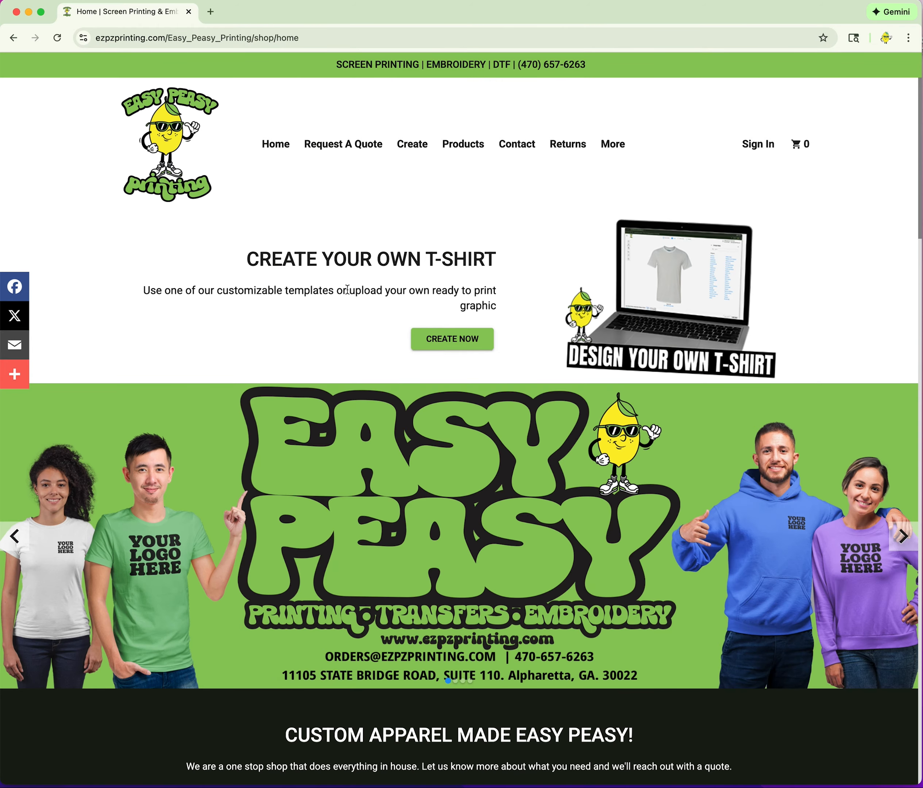
{"action": "left_click", "coordinate": [448, 341]}
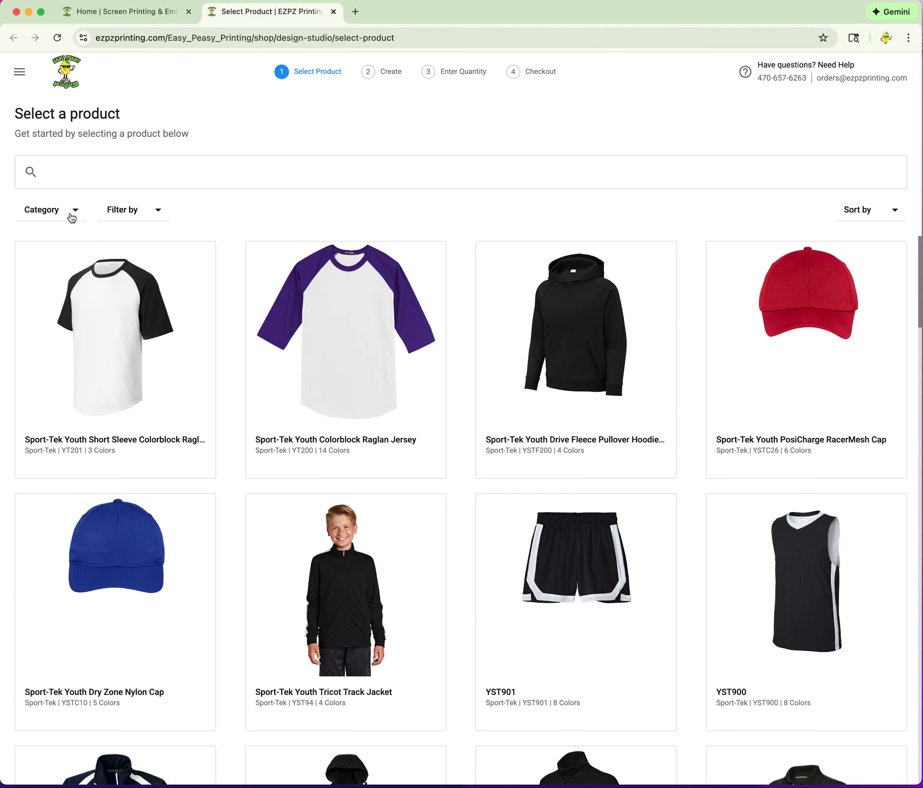
Filter the product catalog by category to T-Shirts > Mens / Unisex.
{"action": "scroll", "coordinate": [465, 390], "scroll_direction": "down", "scroll_amount": 20}
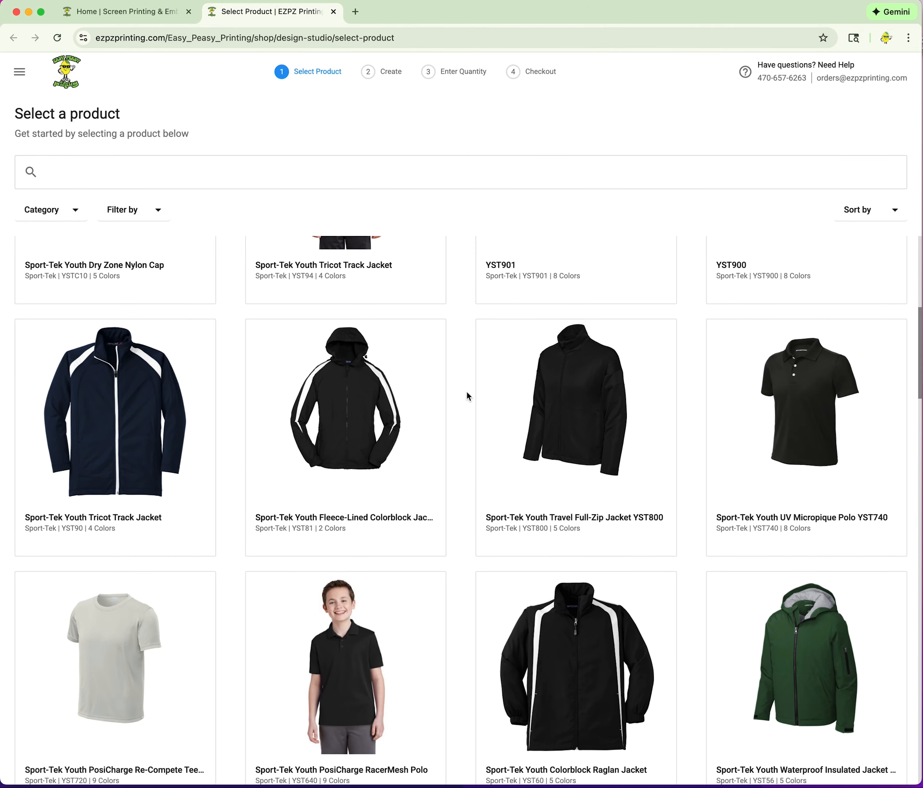
{"action": "scroll", "coordinate": [465, 393], "scroll_direction": "down", "scroll_amount": 6}
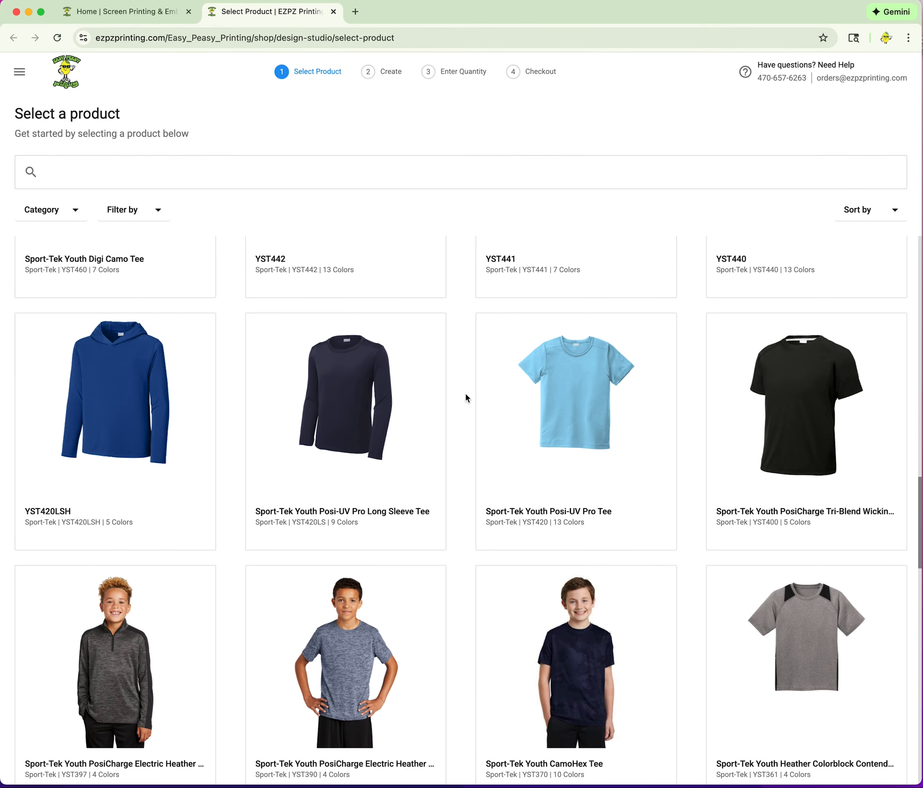
{"action": "scroll", "coordinate": [465, 394], "scroll_direction": "up", "scroll_amount": 6}
{"action": "scroll", "coordinate": [465, 393], "scroll_direction": "up", "scroll_amount": 20}
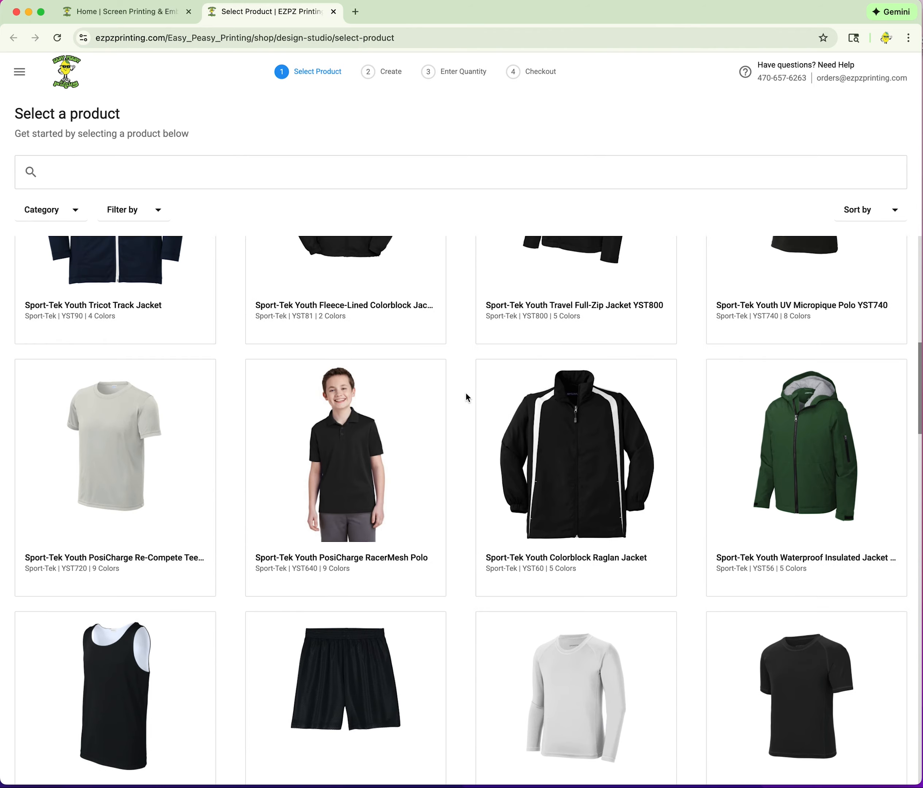
{"action": "scroll", "coordinate": [466, 396], "scroll_direction": "up", "scroll_amount": 3}
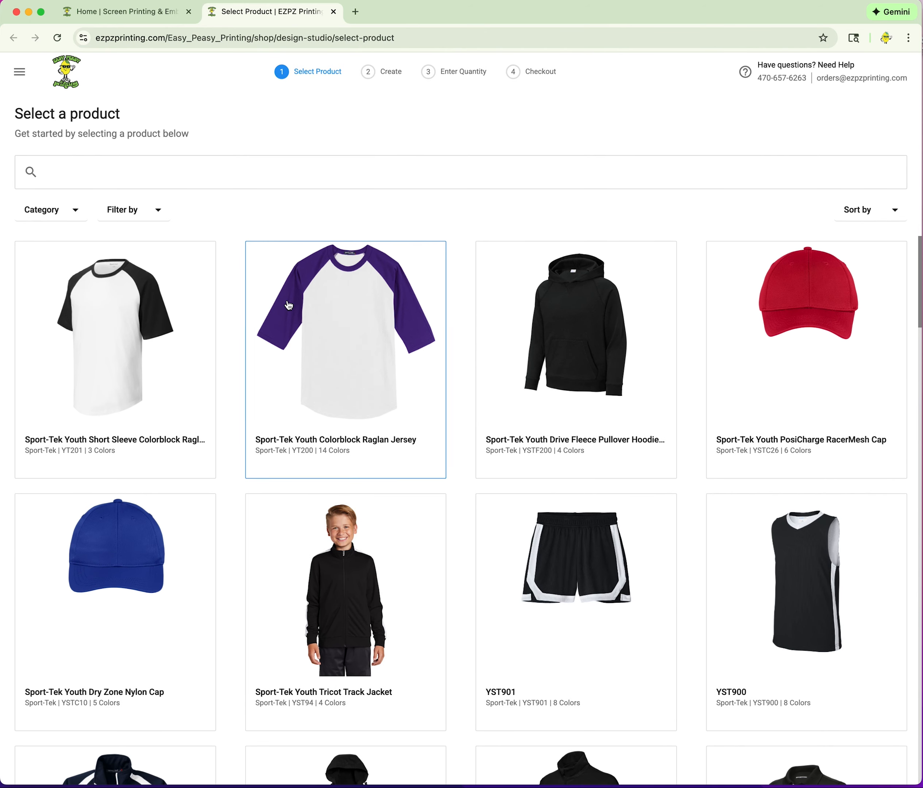
{"action": "left_click", "coordinate": [74, 216]}
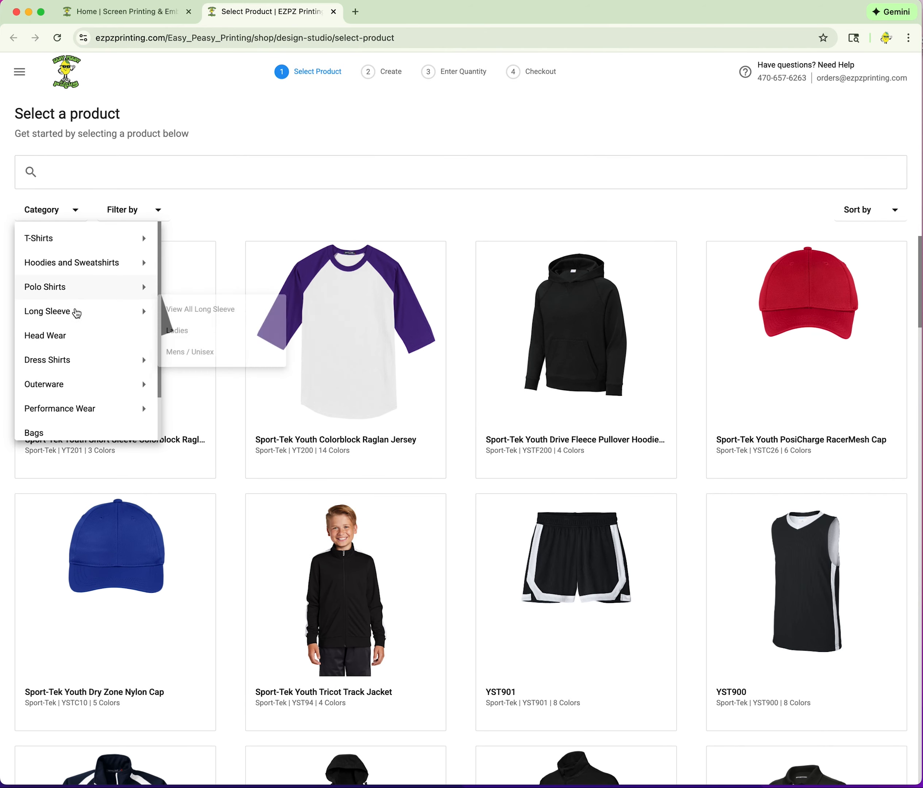
{"action": "mouse_move", "coordinate": [68, 246]}
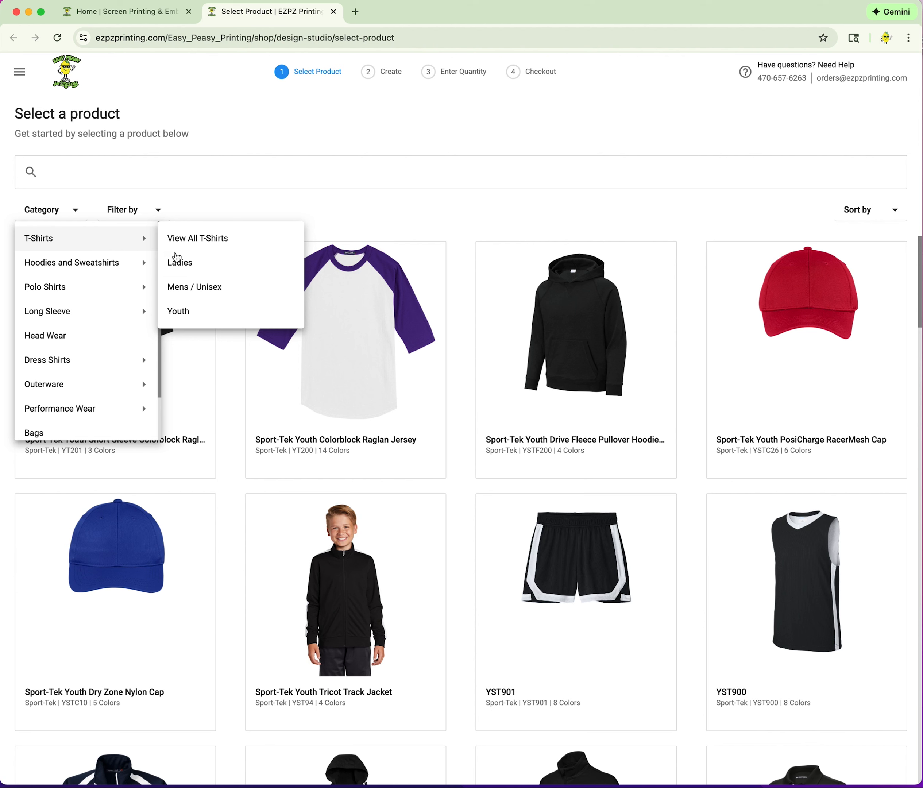
{"action": "left_click", "coordinate": [194, 290]}
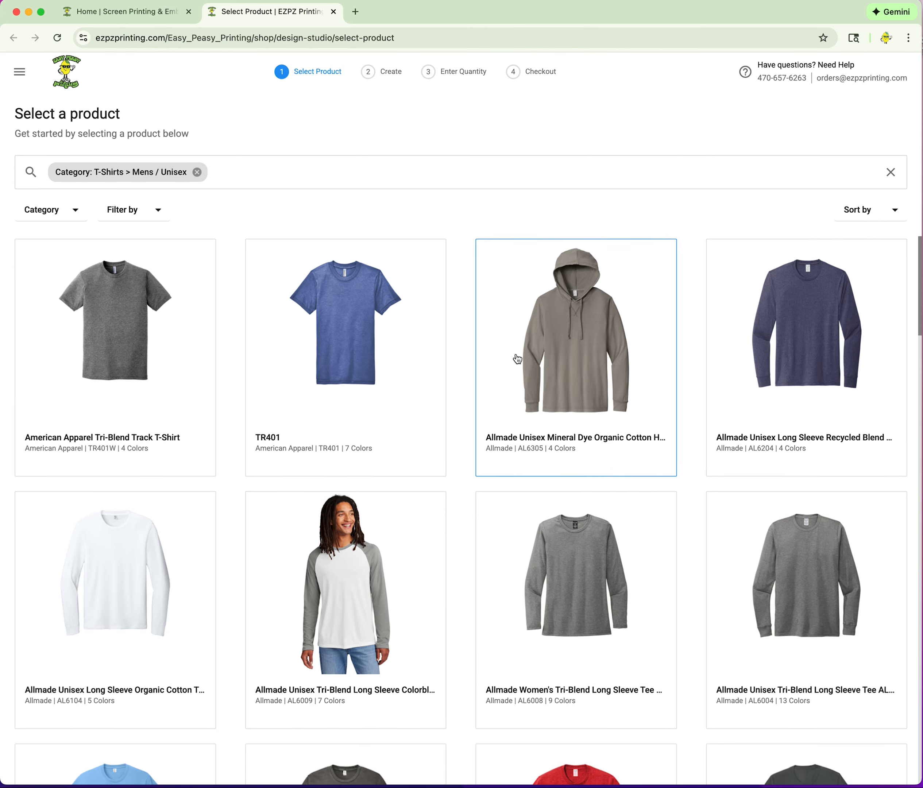
{"action": "scroll", "coordinate": [517, 359], "scroll_direction": "down", "scroll_amount": 10}
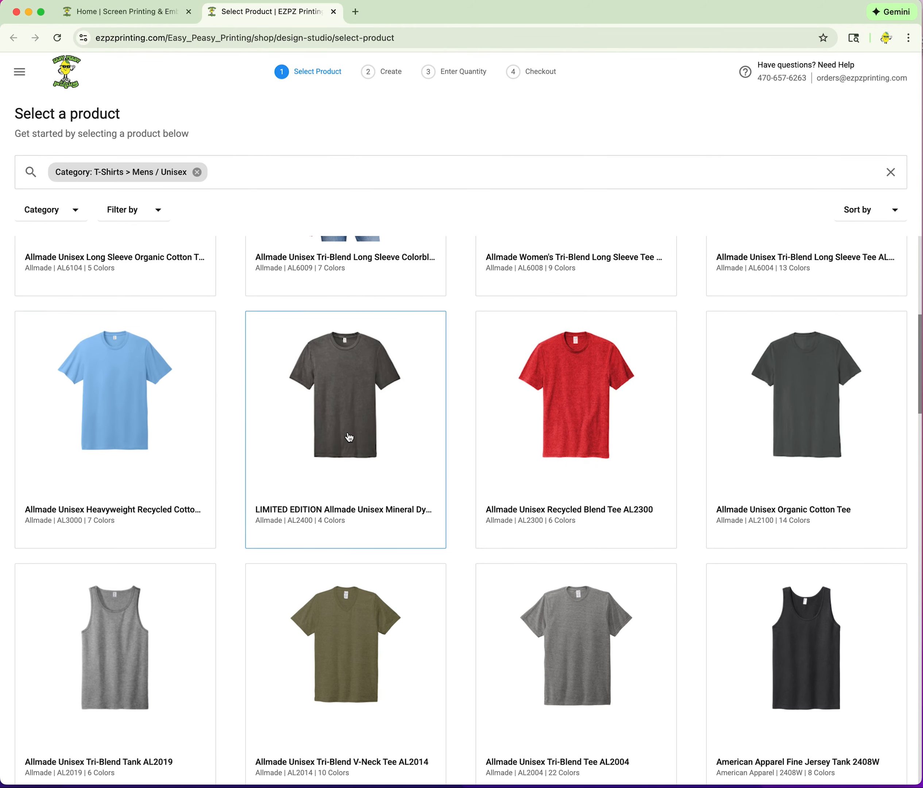
{"action": "scroll", "coordinate": [489, 438], "scroll_direction": "down", "scroll_amount": 3}
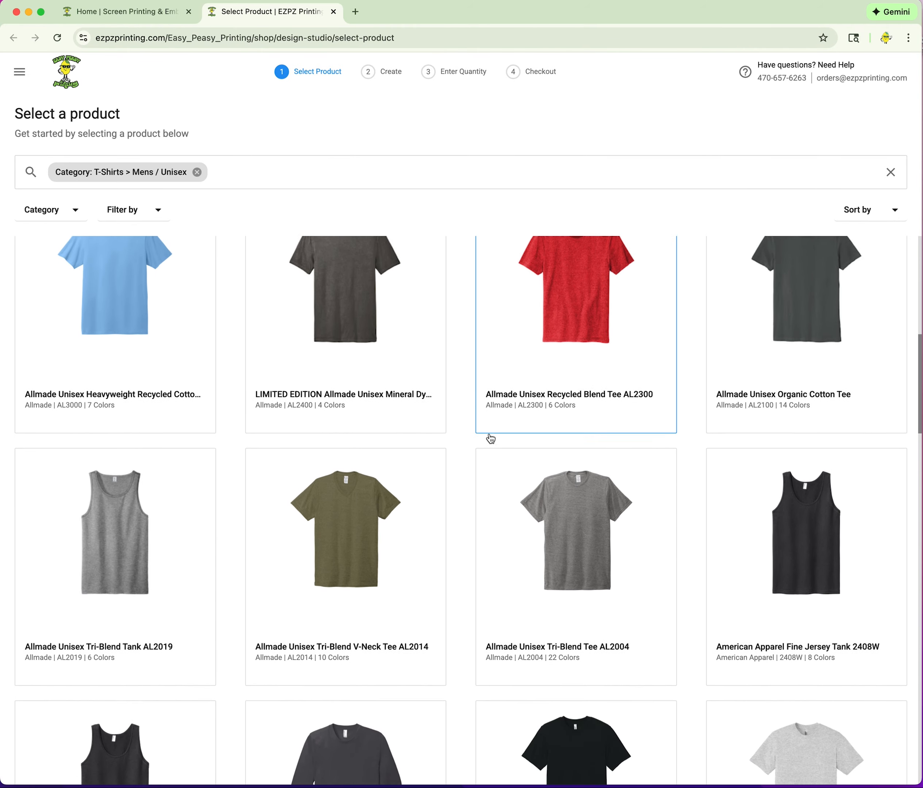
{"action": "scroll", "coordinate": [488, 439], "scroll_direction": "down", "scroll_amount": 2}
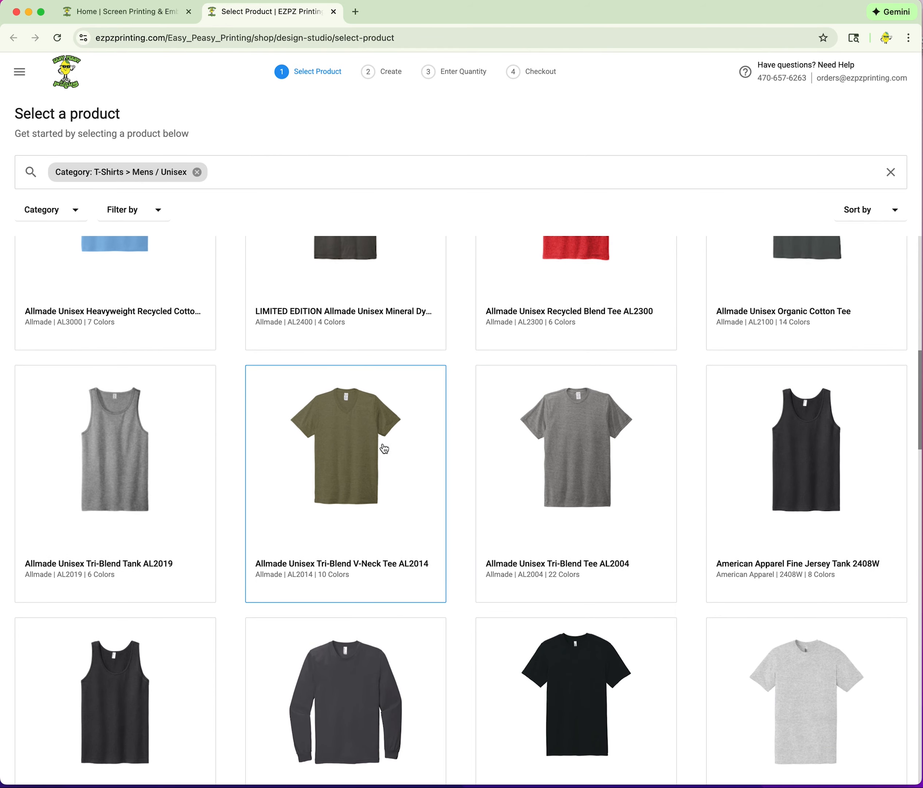
Choose the Allmade Unisex Tri-Blend Tee AL2004 in VtgRose and begin designing it.
{"action": "left_click", "coordinate": [581, 454]}
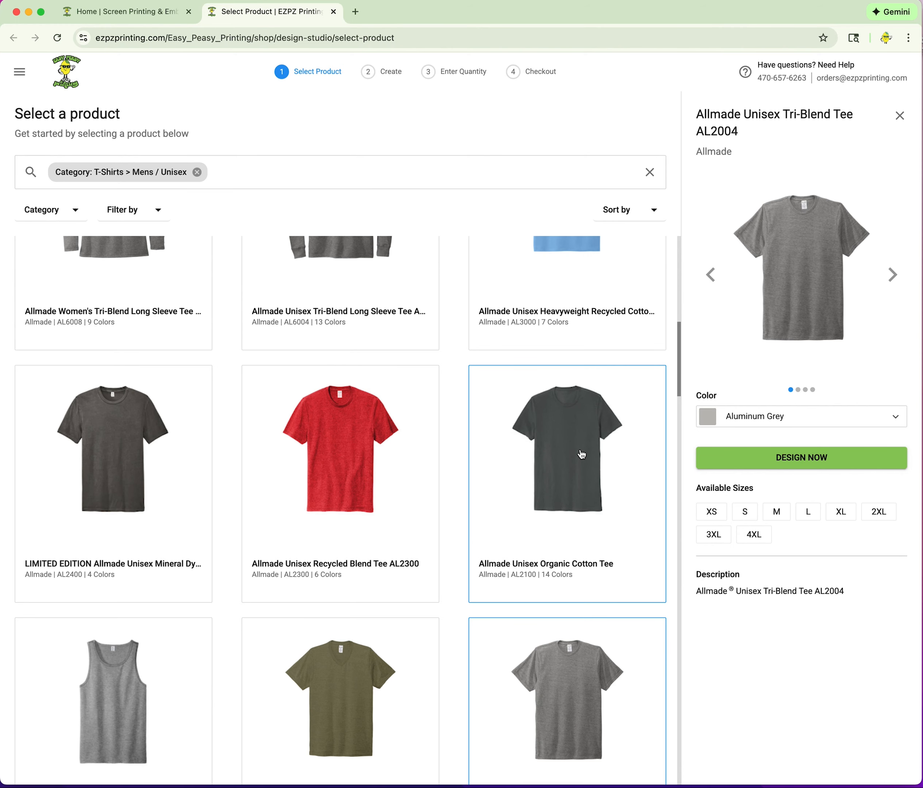
{"action": "left_click", "coordinate": [762, 418]}
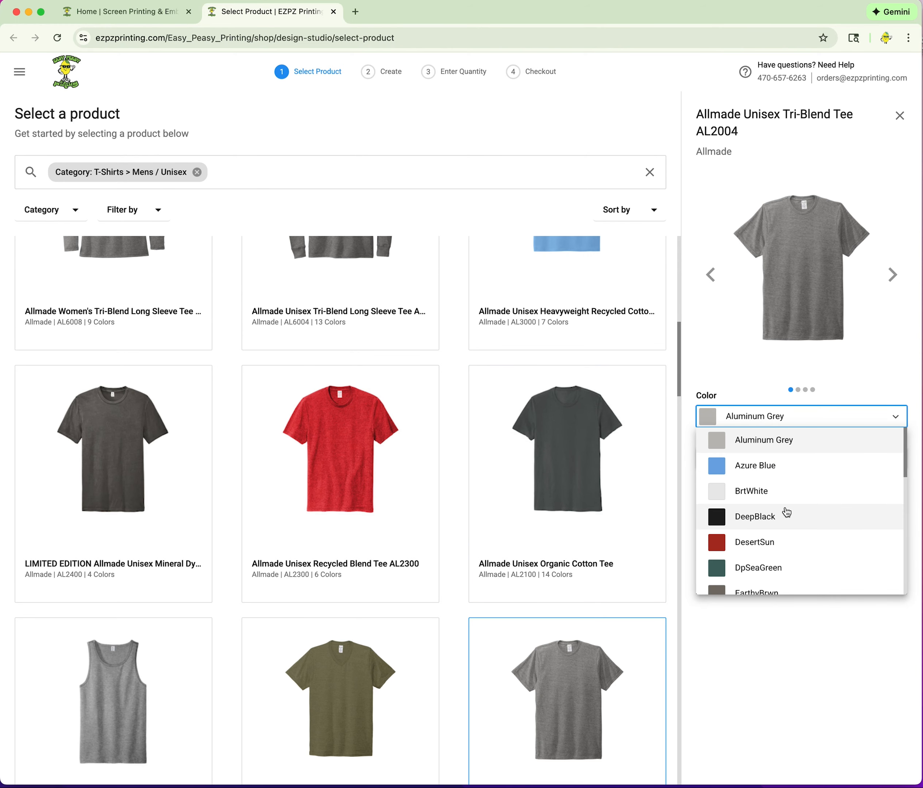
{"action": "scroll", "coordinate": [771, 495], "scroll_direction": "down", "scroll_amount": 5}
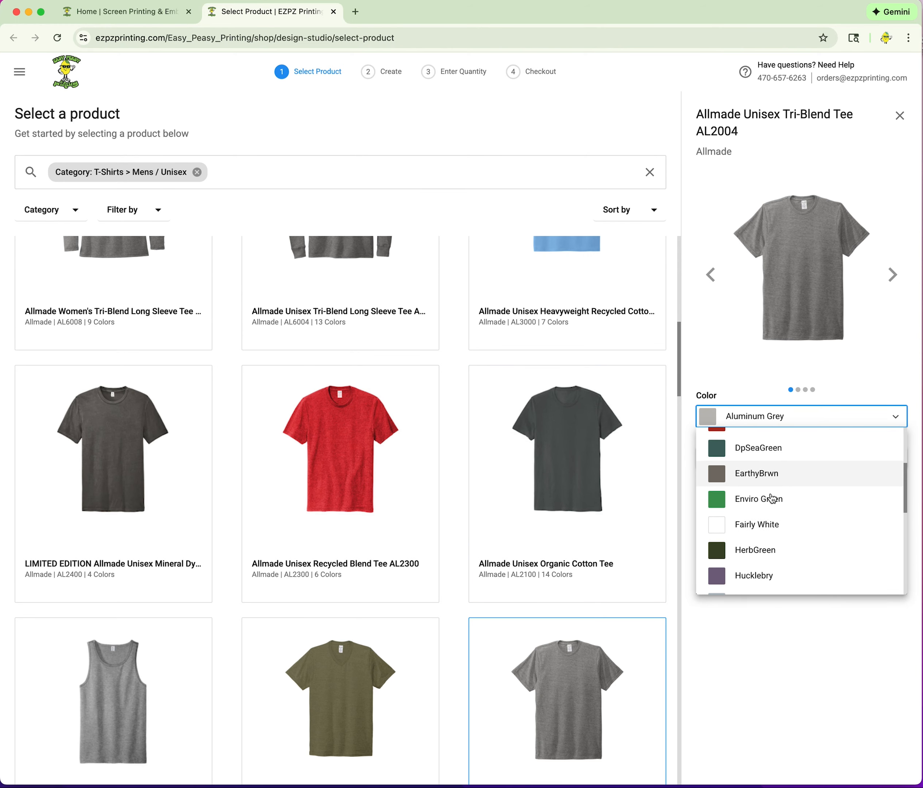
{"action": "scroll", "coordinate": [772, 499], "scroll_direction": "down", "scroll_amount": 3}
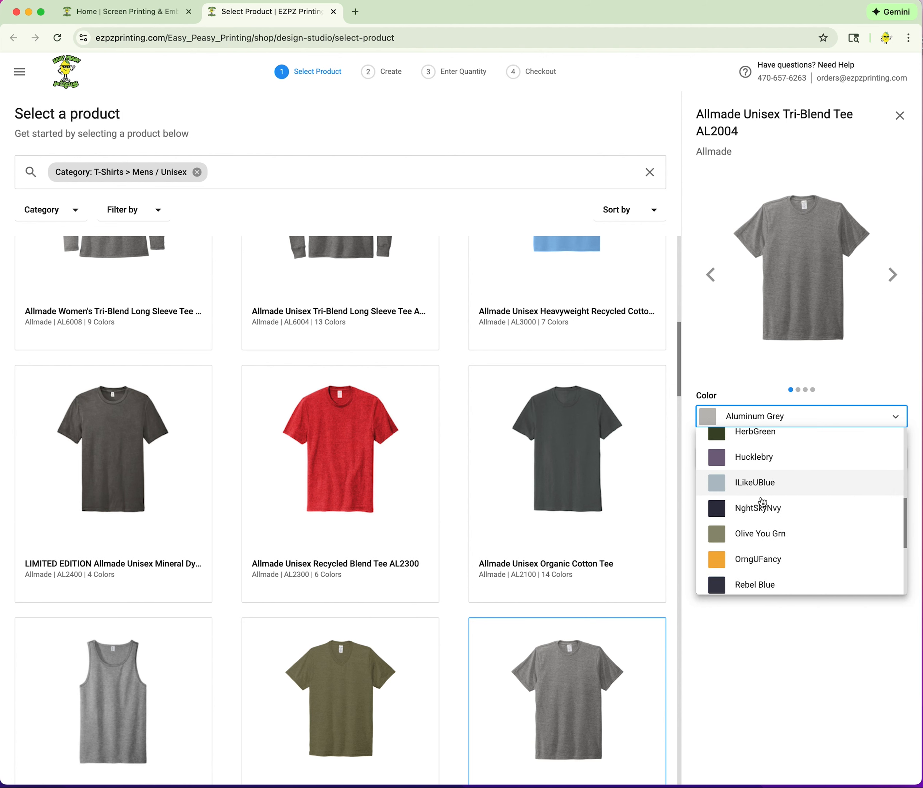
{"action": "scroll", "coordinate": [777, 534], "scroll_direction": "down", "scroll_amount": 2}
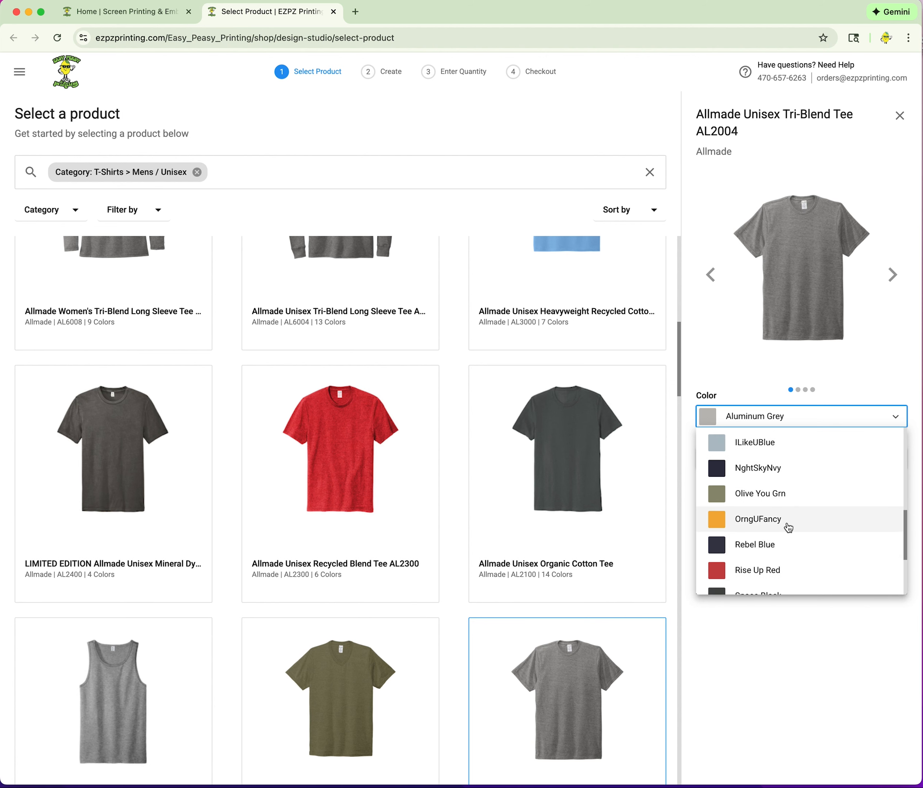
{"action": "scroll", "coordinate": [788, 528], "scroll_direction": "down", "scroll_amount": 3}
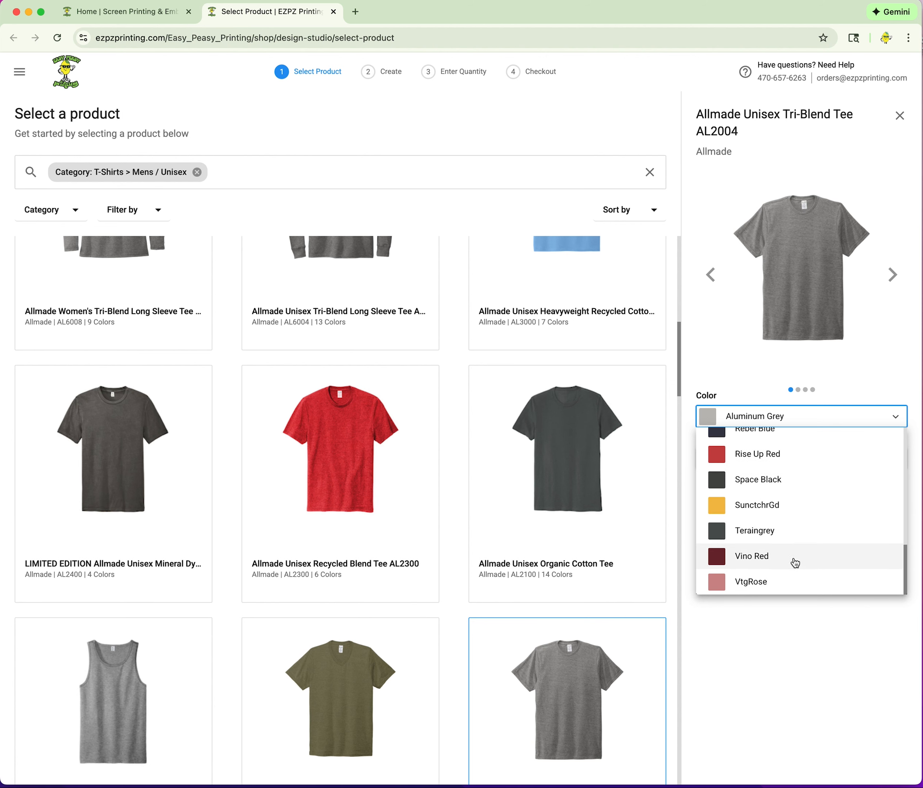
{"action": "left_click", "coordinate": [758, 585]}
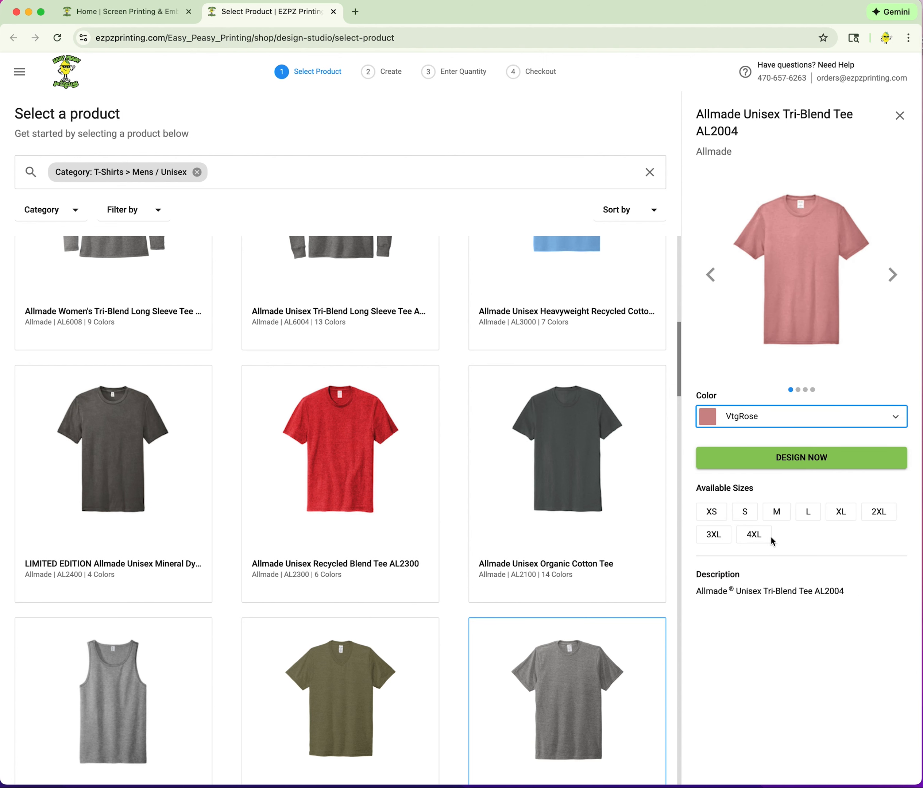
{"action": "left_click", "coordinate": [817, 456]}
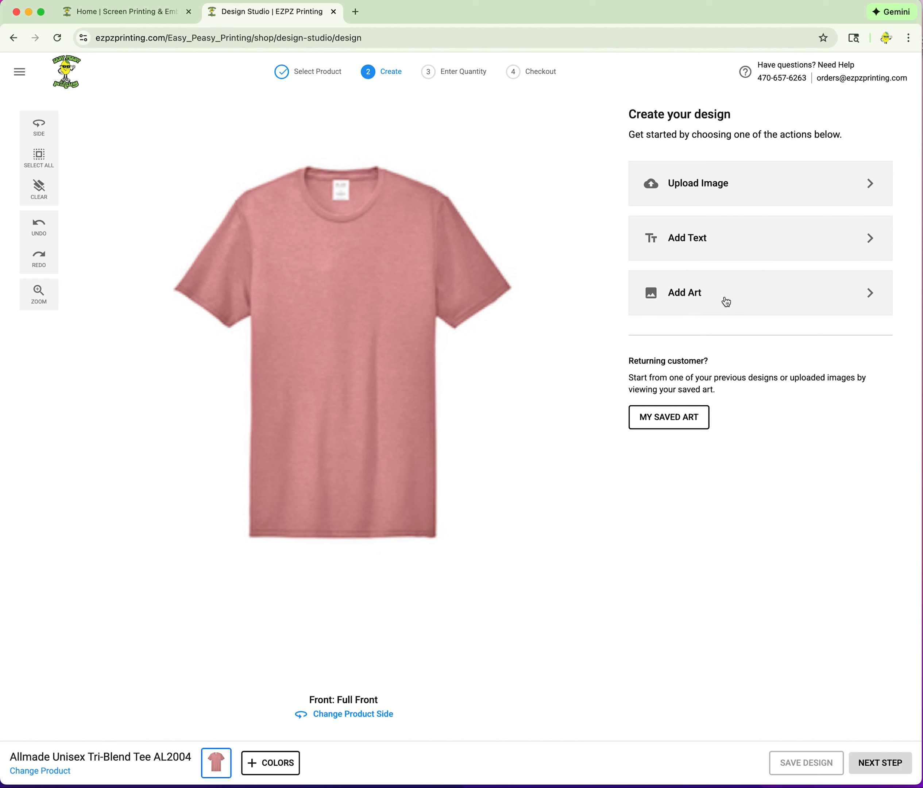
Add art to the rose tee by browsing the Design Ideas categories.
{"action": "left_click", "coordinate": [686, 297]}
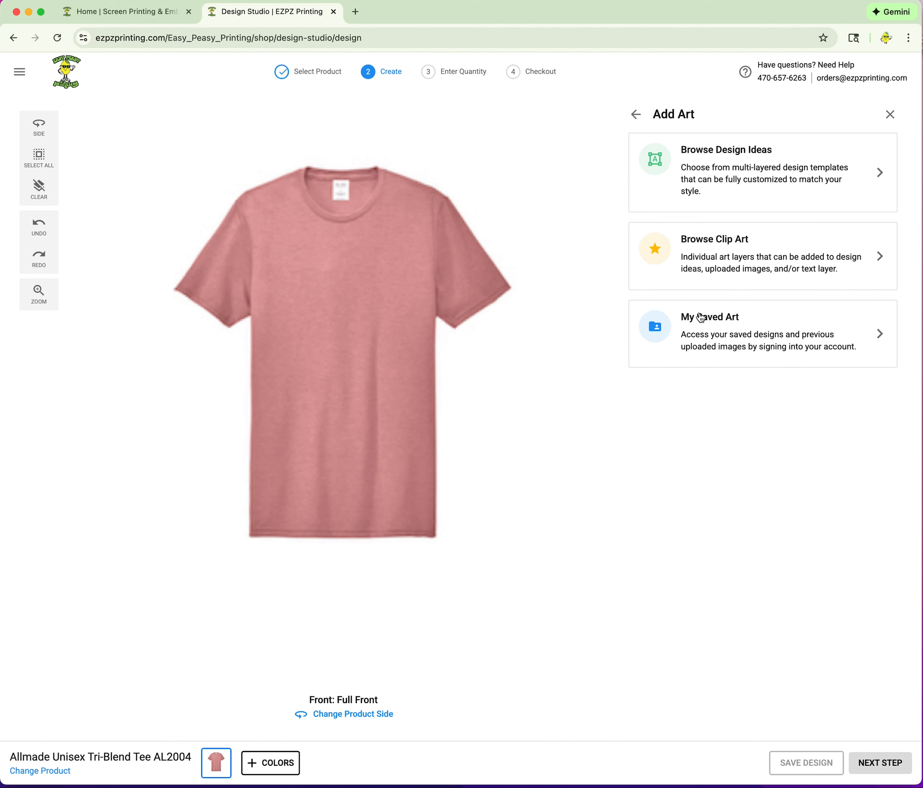
{"action": "left_click", "coordinate": [735, 154]}
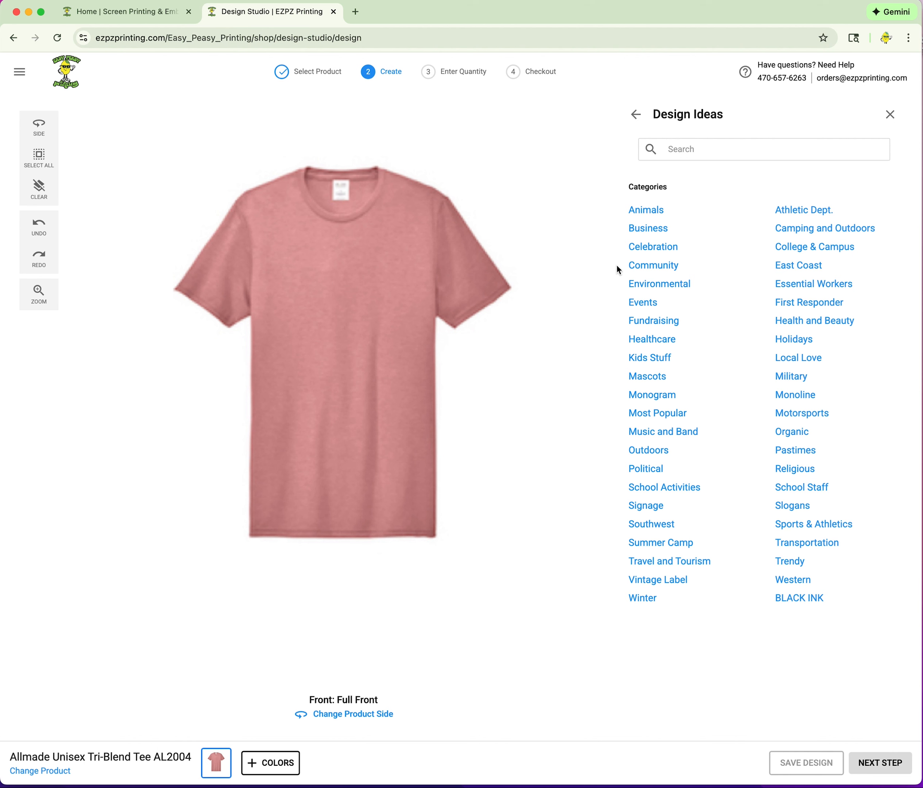
Show Events > Family Reunion designs and scroll to the Smith Family Cruise anchor.
{"action": "left_click", "coordinate": [647, 306]}
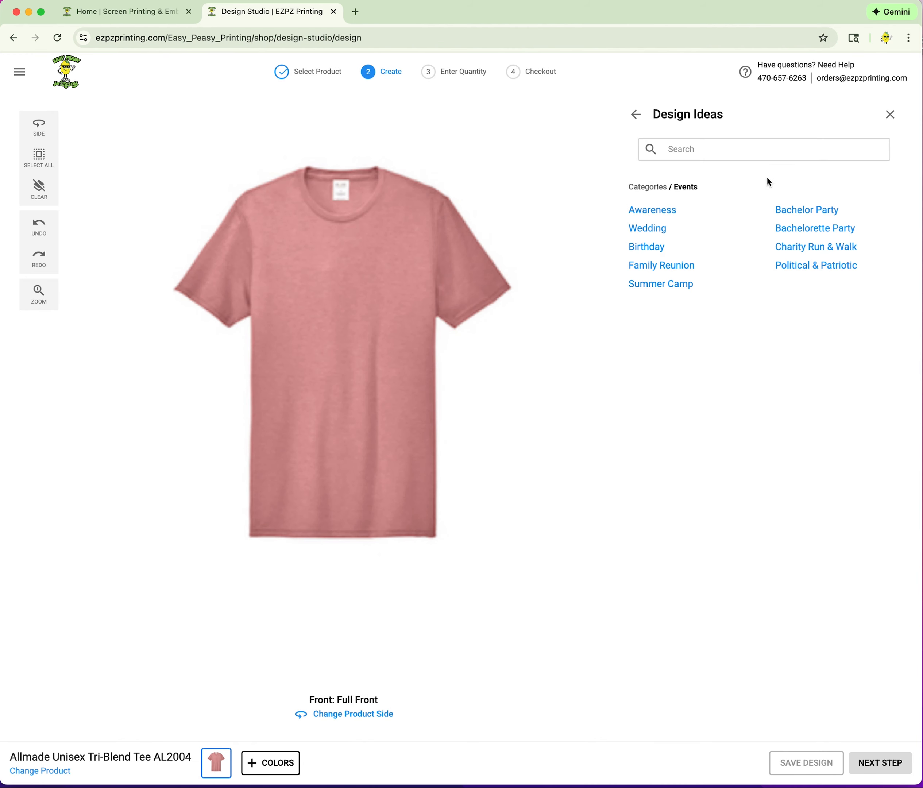
{"action": "left_click", "coordinate": [660, 268]}
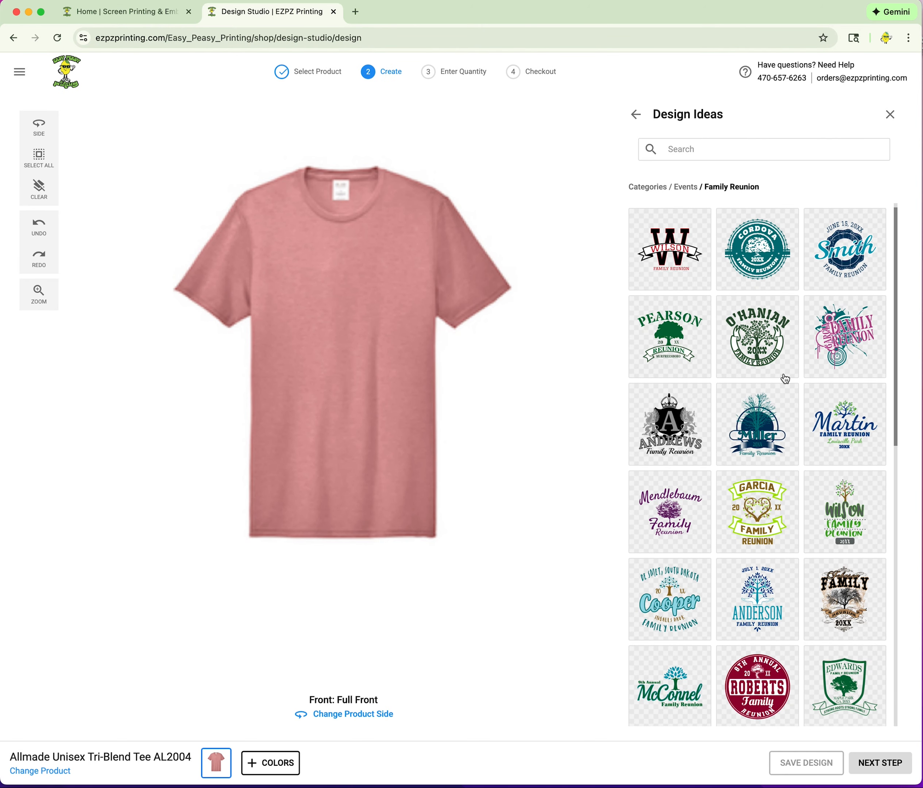
{"action": "scroll", "coordinate": [783, 379], "scroll_direction": "down", "scroll_amount": 2}
{"action": "scroll", "coordinate": [783, 388], "scroll_direction": "down", "scroll_amount": 4}
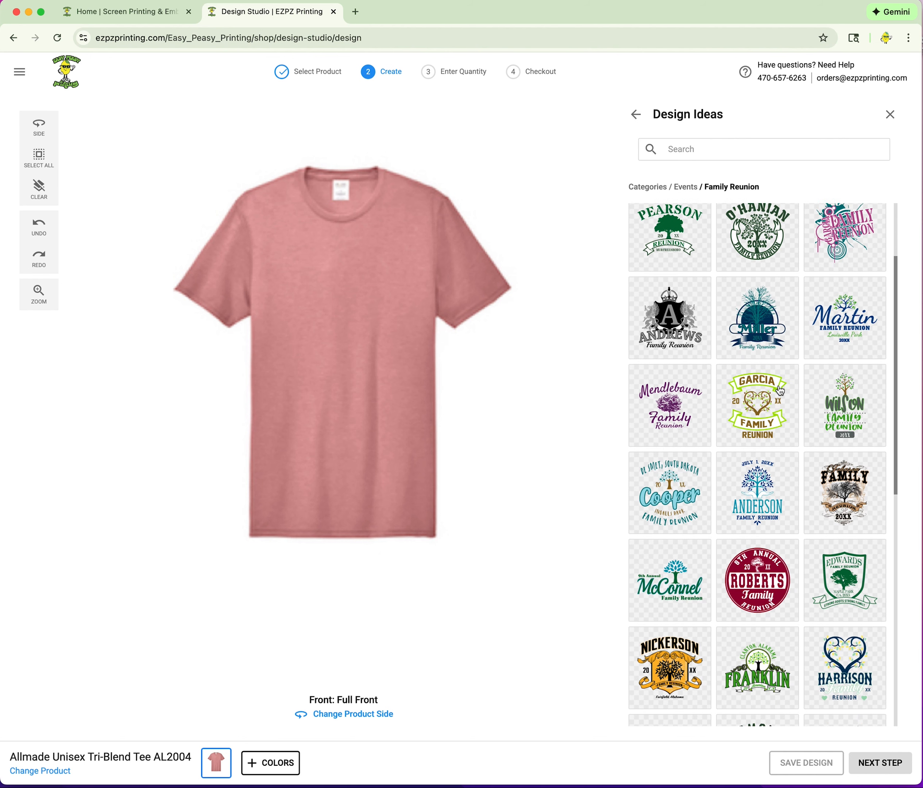
{"action": "scroll", "coordinate": [779, 391], "scroll_direction": "down", "scroll_amount": 10}
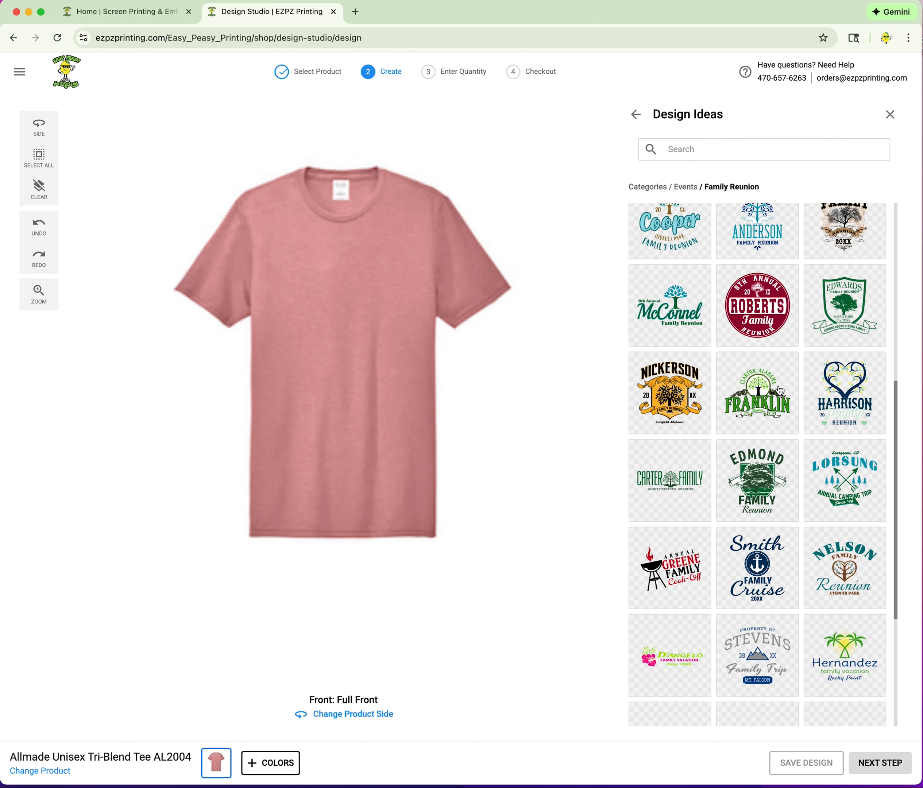
{"action": "scroll", "coordinate": [780, 391], "scroll_direction": "down", "scroll_amount": 7}
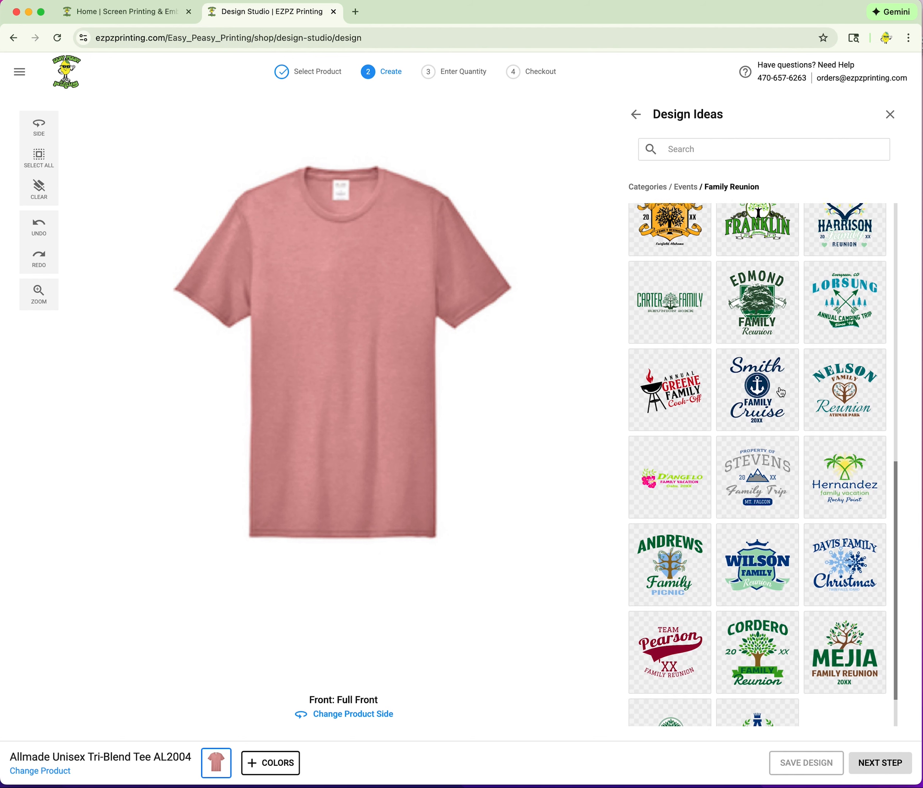
{"action": "scroll", "coordinate": [781, 392], "scroll_direction": "down", "scroll_amount": 2}
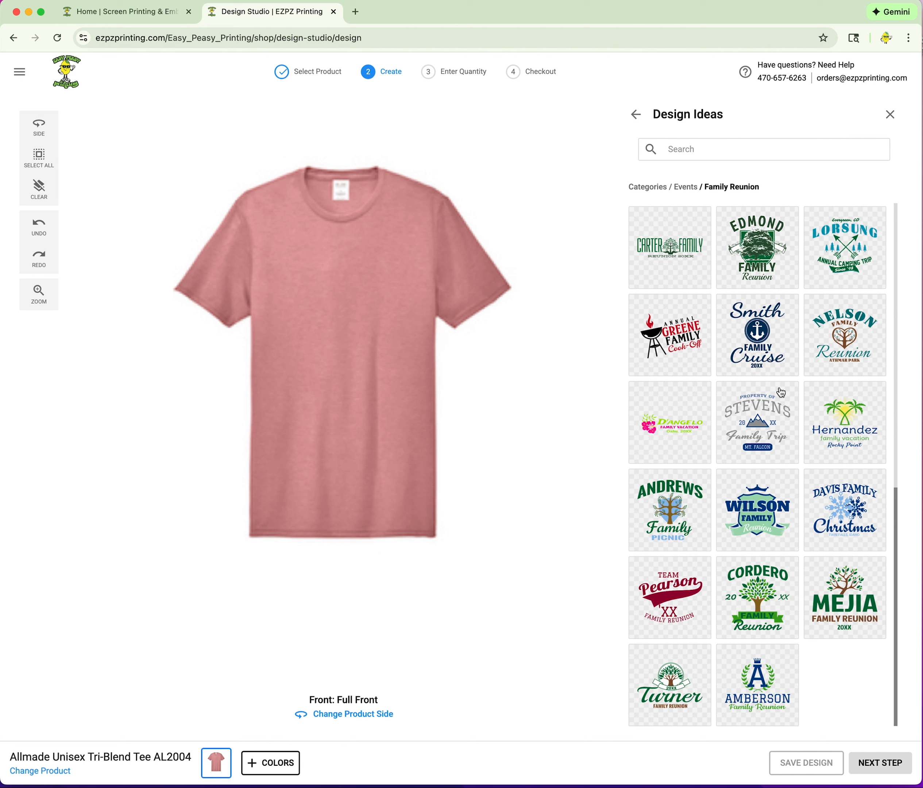
{"action": "scroll", "coordinate": [781, 392], "scroll_direction": "up", "scroll_amount": 6}
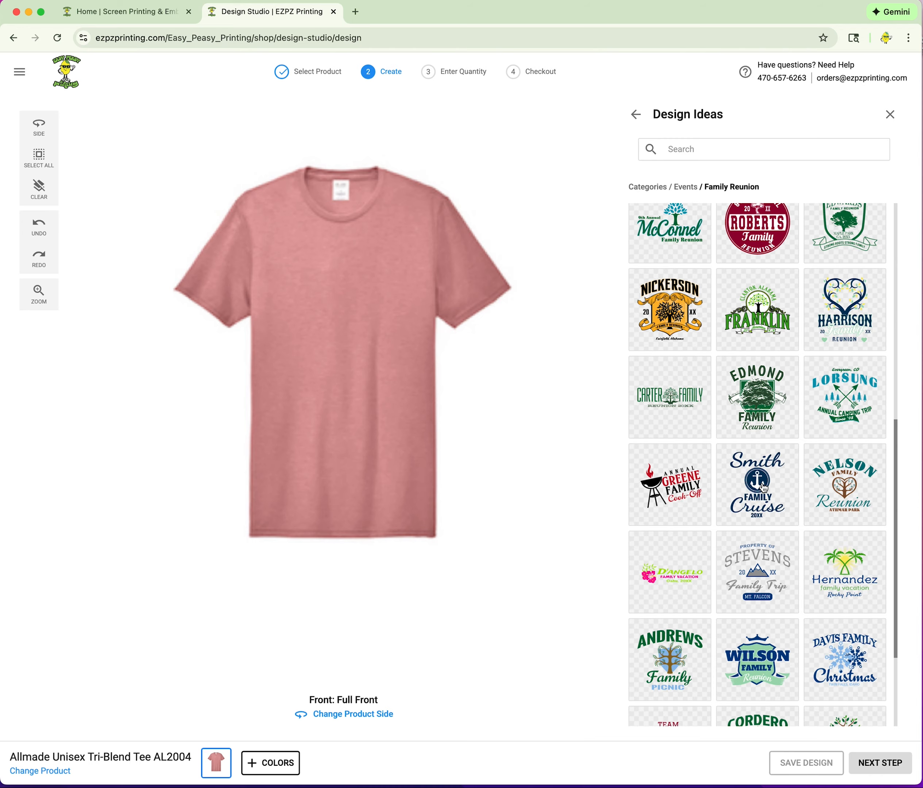
Apply the Smith Family Cruise design and change its year from 20XX to 2026.
{"action": "left_click", "coordinate": [762, 486]}
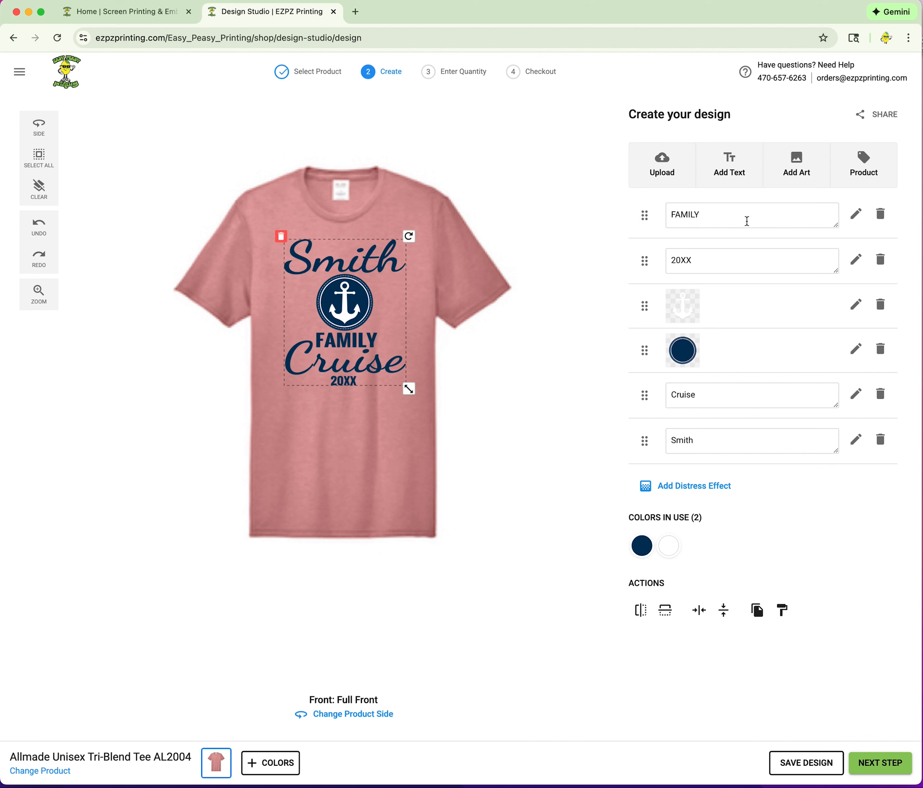
{"action": "left_click", "coordinate": [705, 260]}
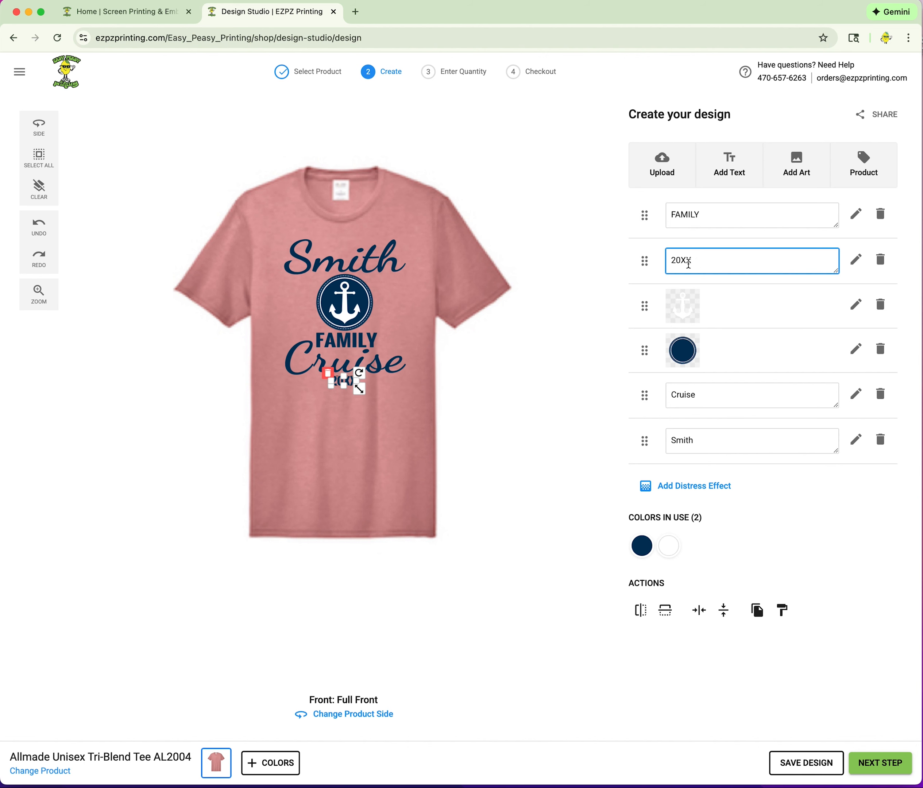
{"action": "left_click_drag", "start_coordinate": [688, 263], "coordinate": [682, 264]}
{"action": "type", "text": "26"}
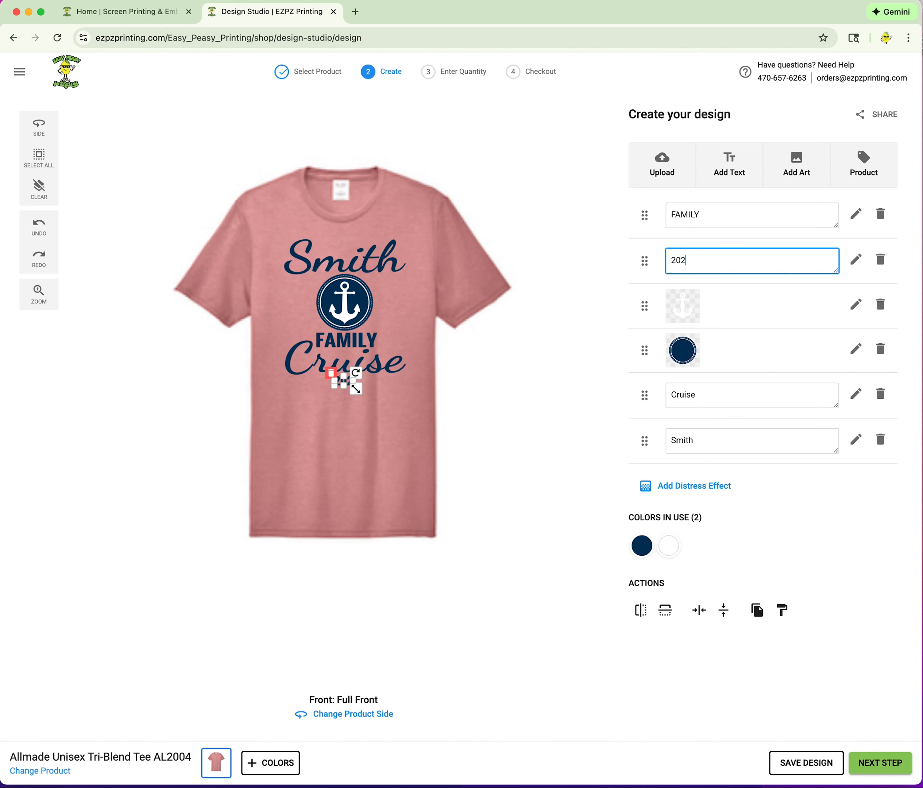
{"action": "left_click", "coordinate": [582, 282]}
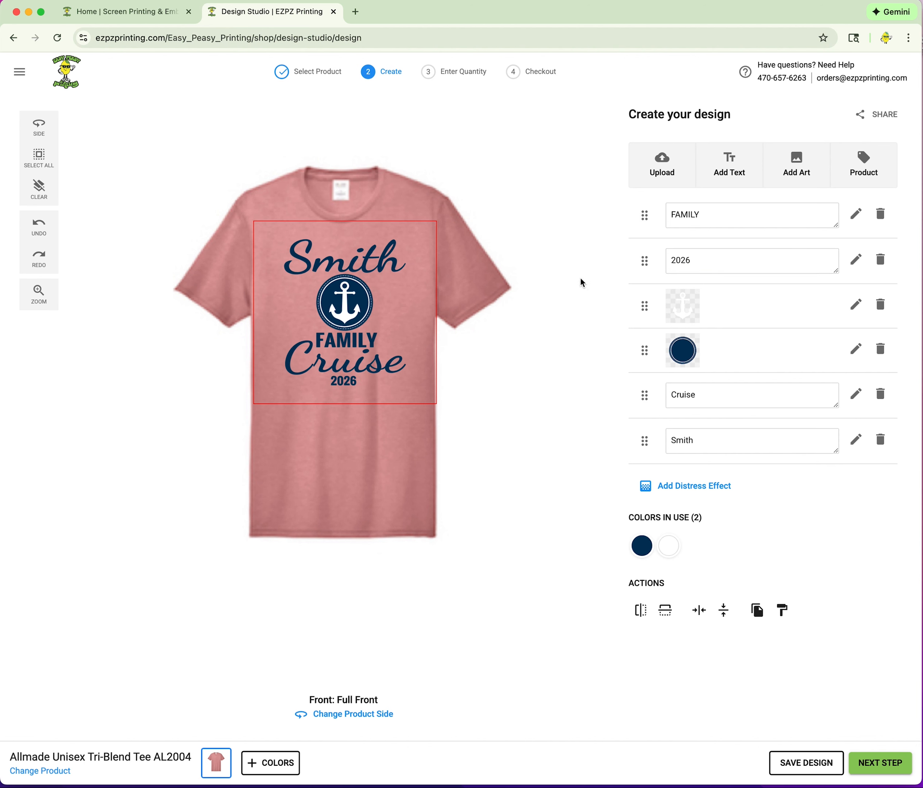
Enlarge the 2026 text beneath Cruise on the shirt.
{"action": "left_click", "coordinate": [352, 389]}
{"action": "mouse_move", "coordinate": [356, 388]}
{"action": "left_mouse_down"}
{"action": "mouse_move", "coordinate": [374, 398]}
{"action": "mouse_move", "coordinate": [351, 389]}
{"action": "left_mouse_up"}
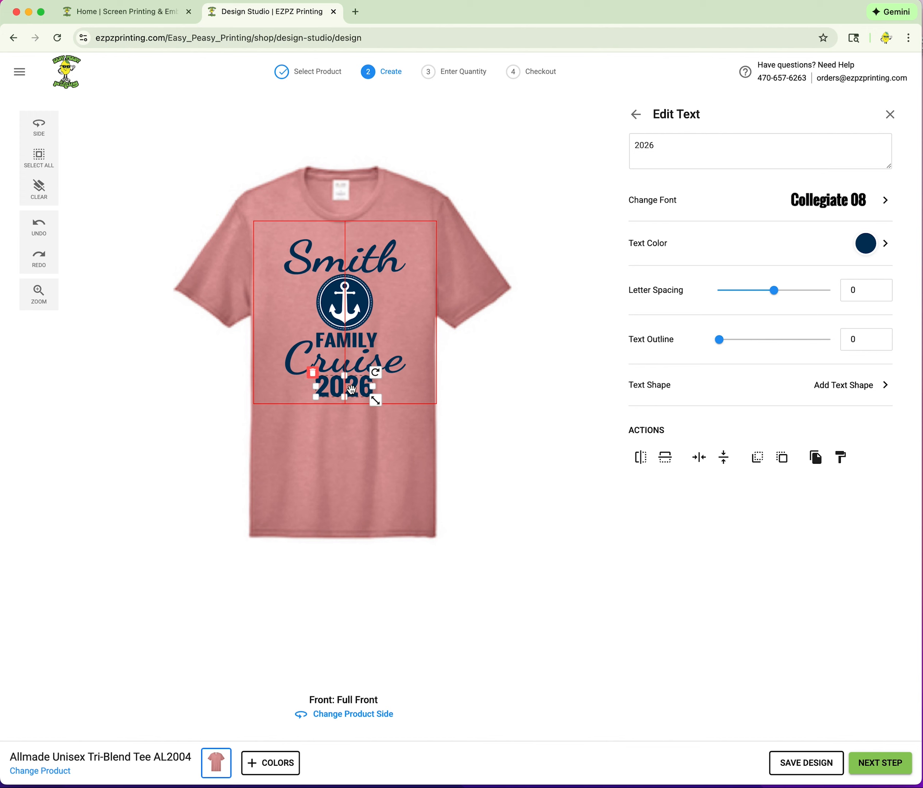
{"action": "left_click", "coordinate": [560, 388]}
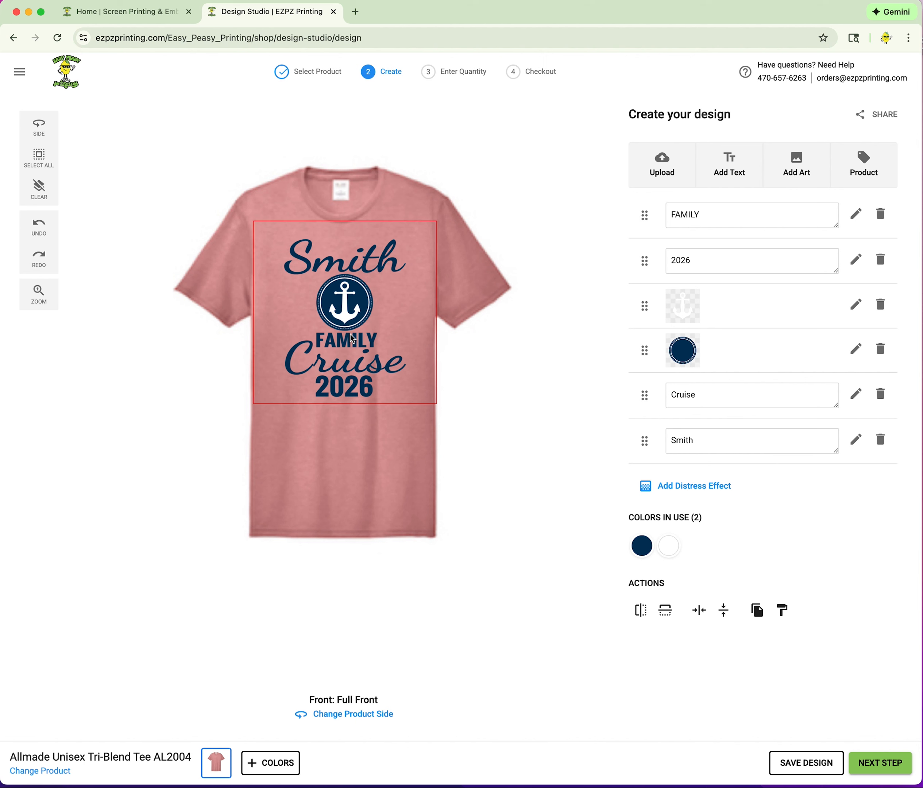
Change the FAMILY text's font to Handwriting 06.
{"action": "left_click", "coordinate": [723, 219]}
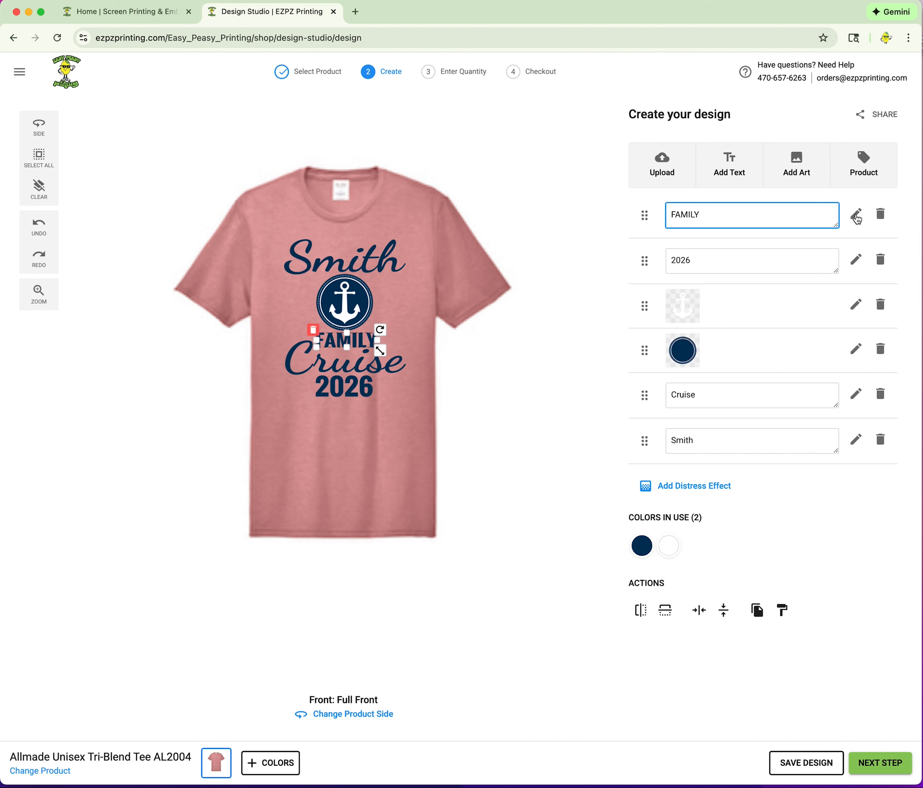
{"action": "left_click", "coordinate": [855, 216]}
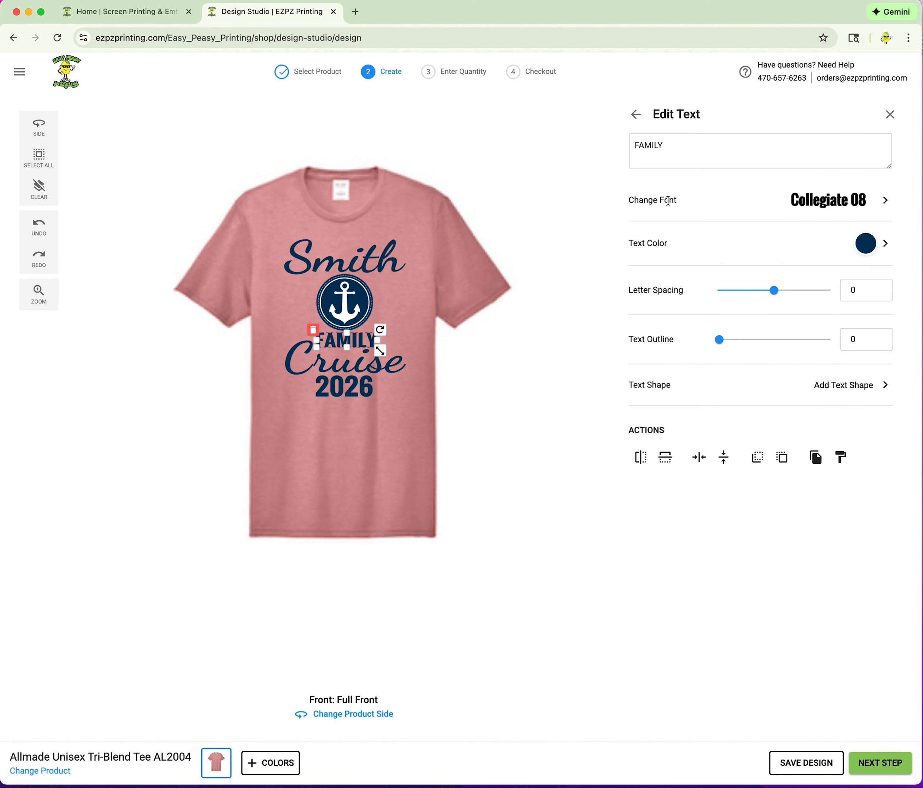
{"action": "left_click", "coordinate": [883, 203]}
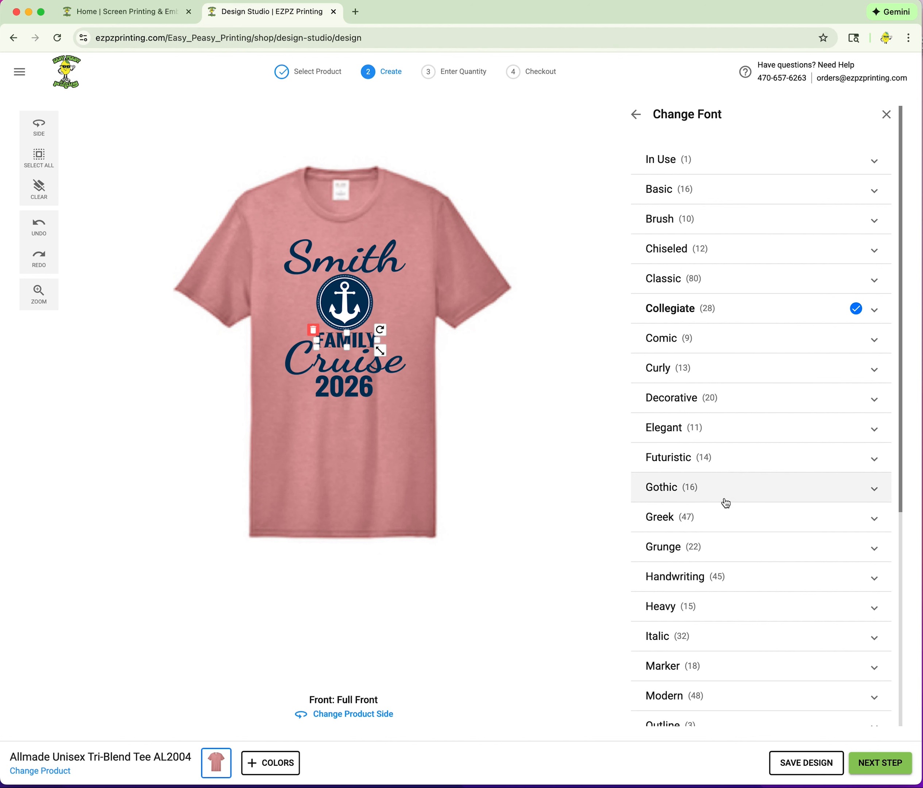
{"action": "scroll", "coordinate": [724, 502], "scroll_direction": "down", "scroll_amount": 2}
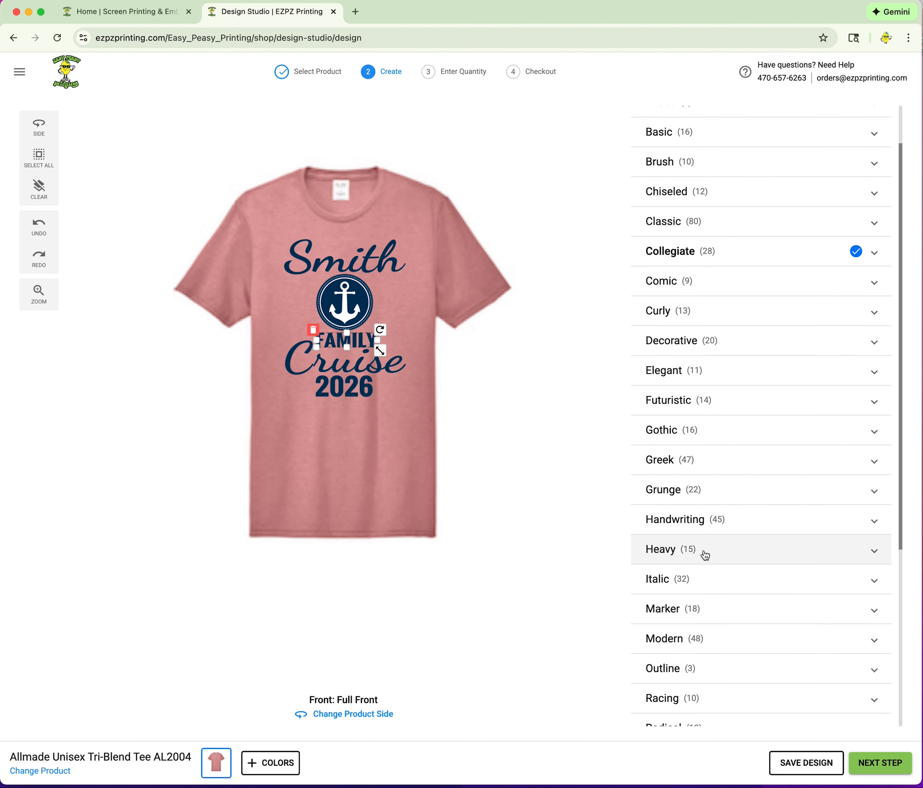
{"action": "left_click", "coordinate": [695, 521]}
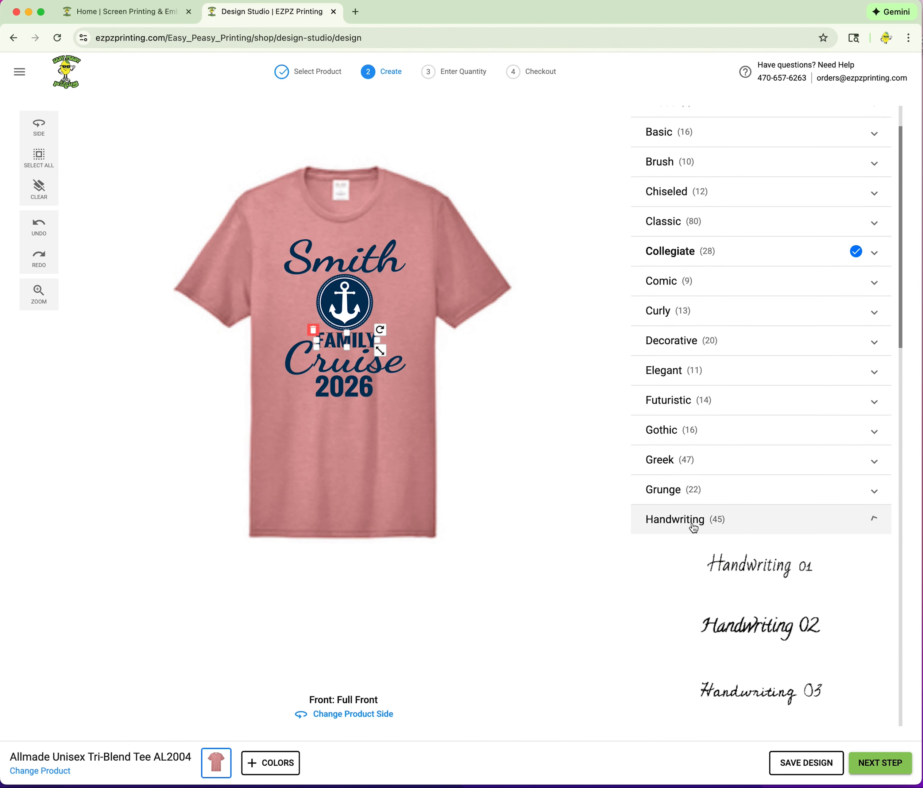
{"action": "scroll", "coordinate": [785, 561], "scroll_direction": "down", "scroll_amount": 3}
{"action": "scroll", "coordinate": [785, 562], "scroll_direction": "down", "scroll_amount": 10}
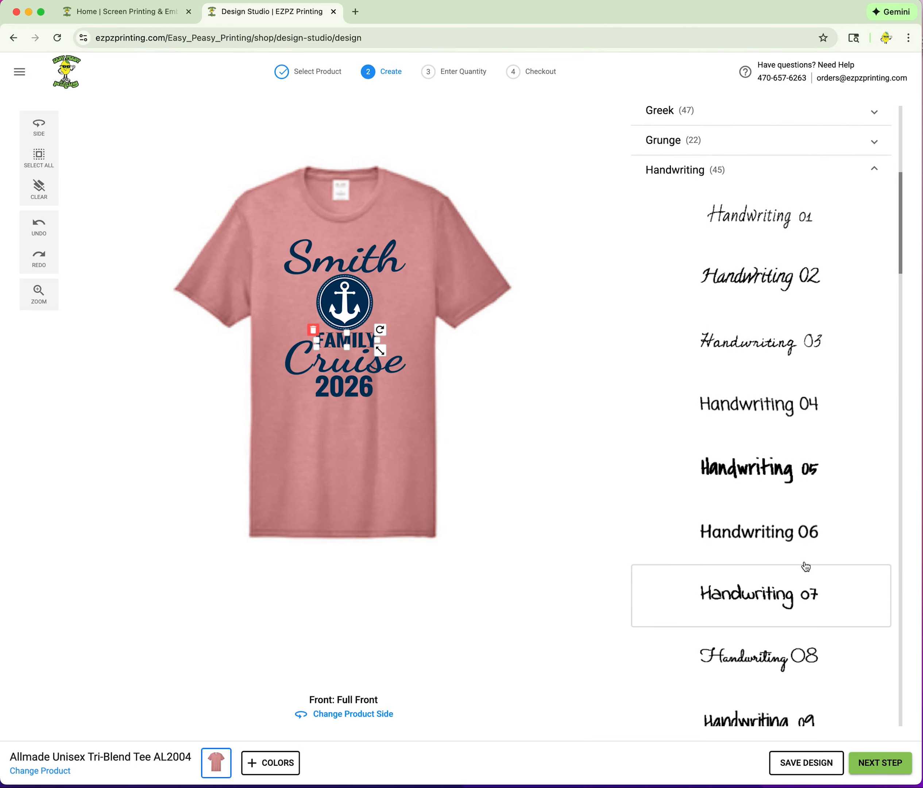
{"action": "left_click", "coordinate": [768, 535]}
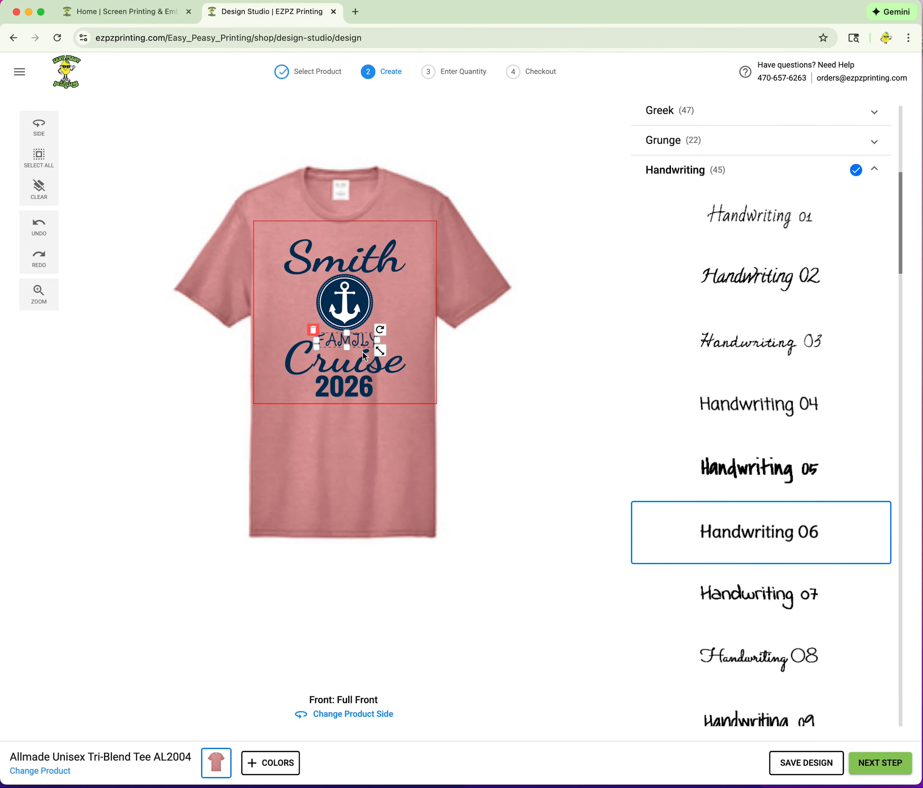
{"action": "left_click", "coordinate": [520, 356]}
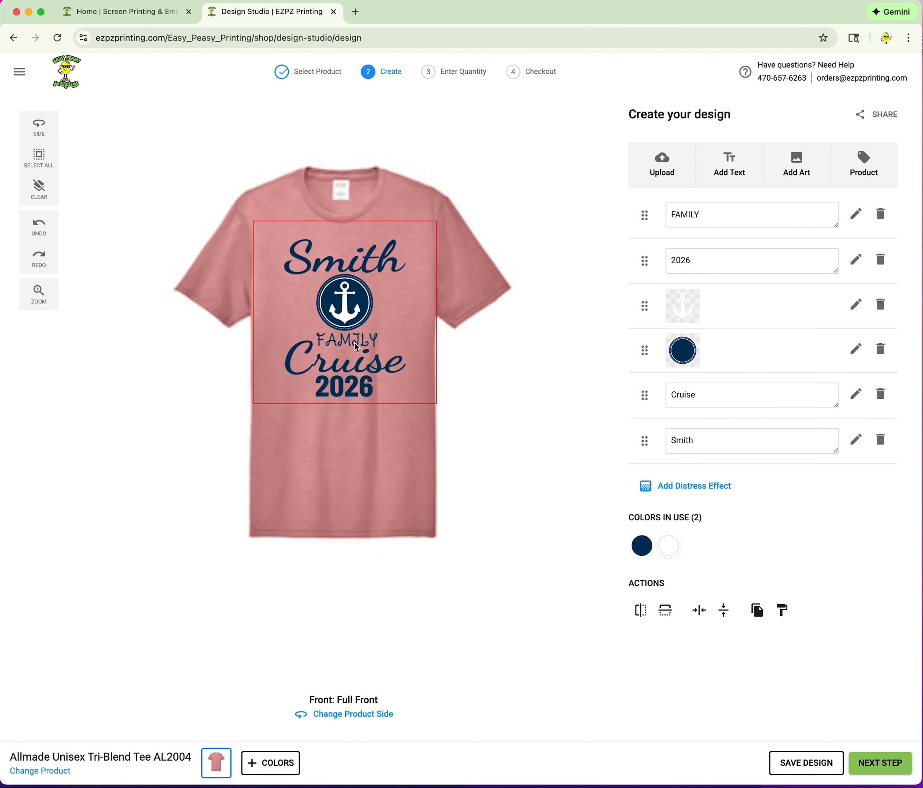
Make the FAMILY text slightly bigger on the shirt.
{"action": "left_click", "coordinate": [356, 346]}
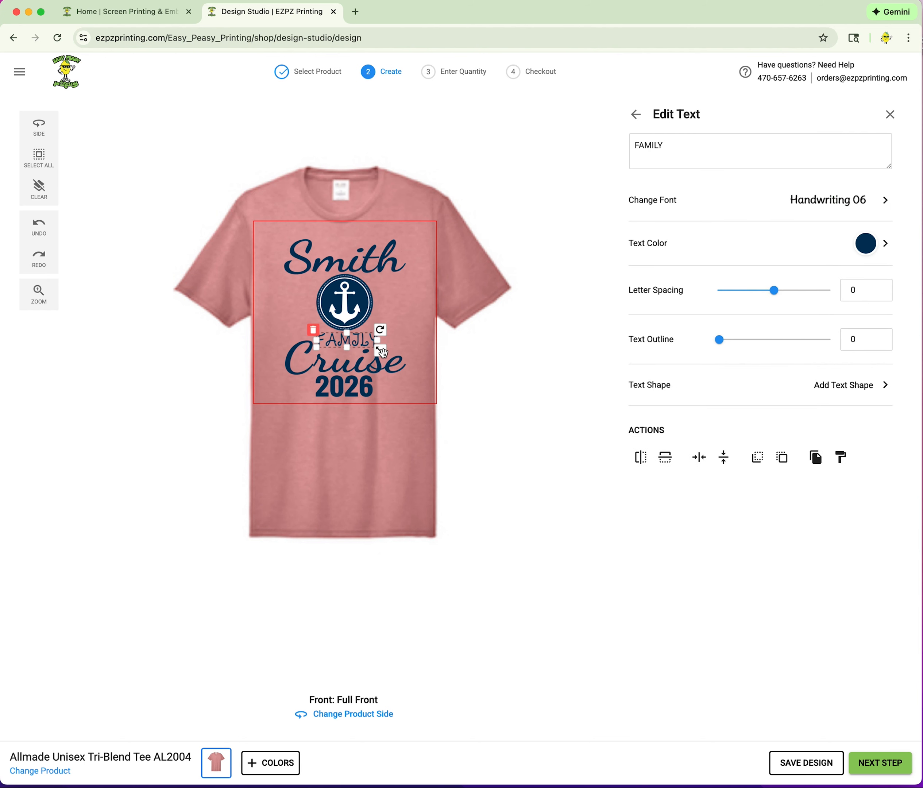
{"action": "mouse_move", "coordinate": [382, 352]}
{"action": "left_mouse_down"}
{"action": "mouse_move", "coordinate": [403, 360]}
{"action": "mouse_move", "coordinate": [381, 368]}
{"action": "left_mouse_up"}
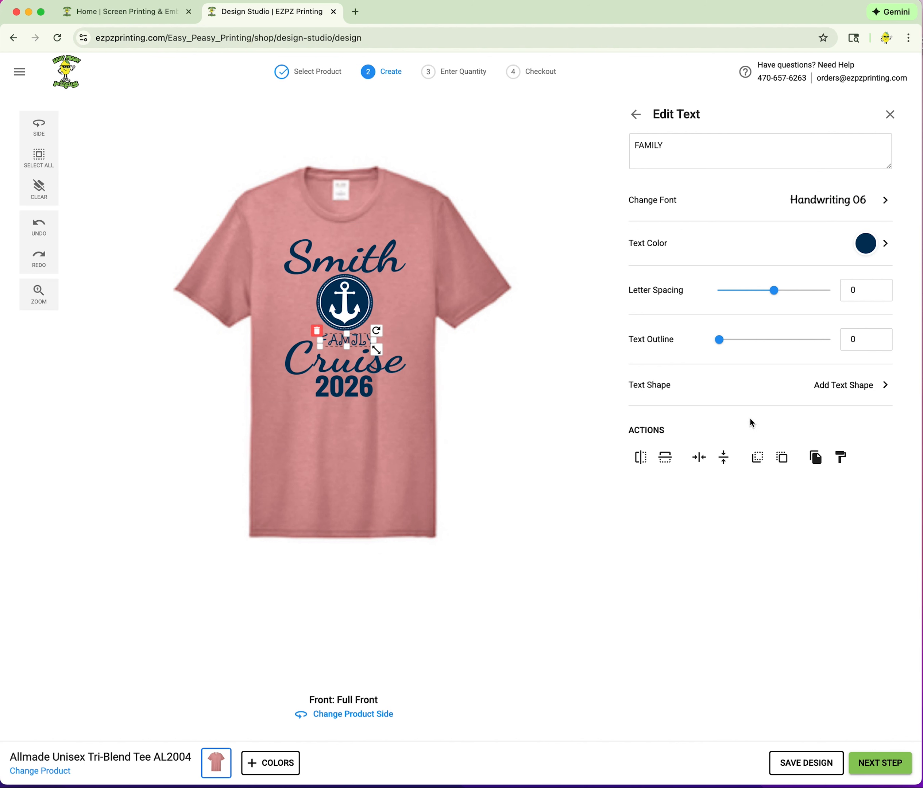
{"action": "left_click", "coordinate": [384, 342]}
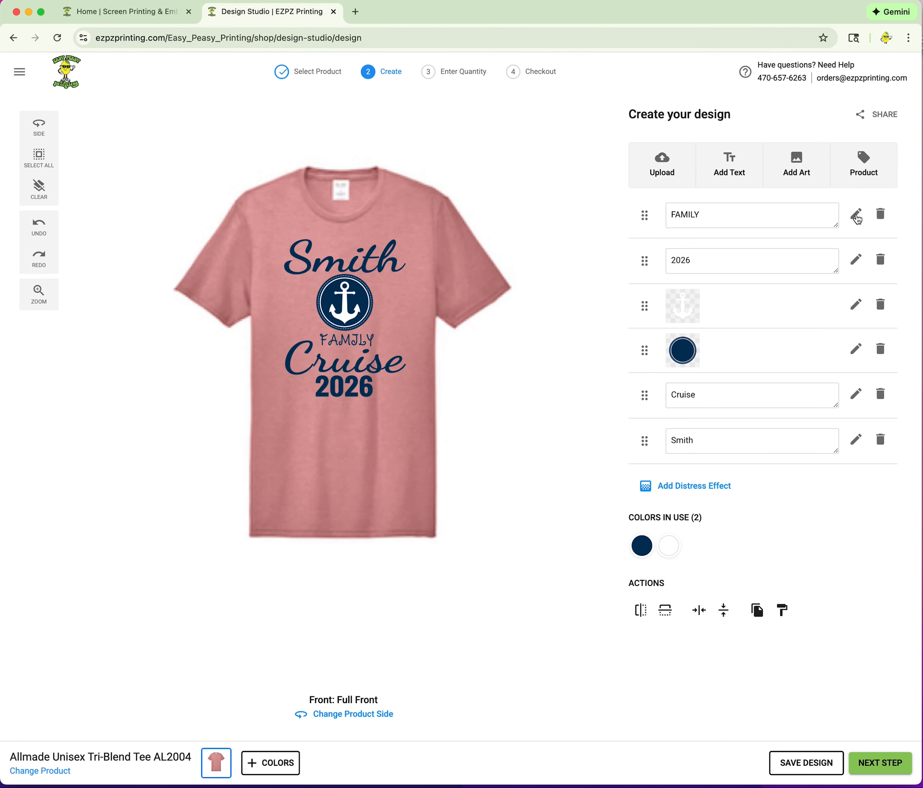
Give FAMILY the wavy Text Shape 13 at size 5.
{"action": "left_click", "coordinate": [857, 219]}
{"action": "left_click", "coordinate": [870, 394]}
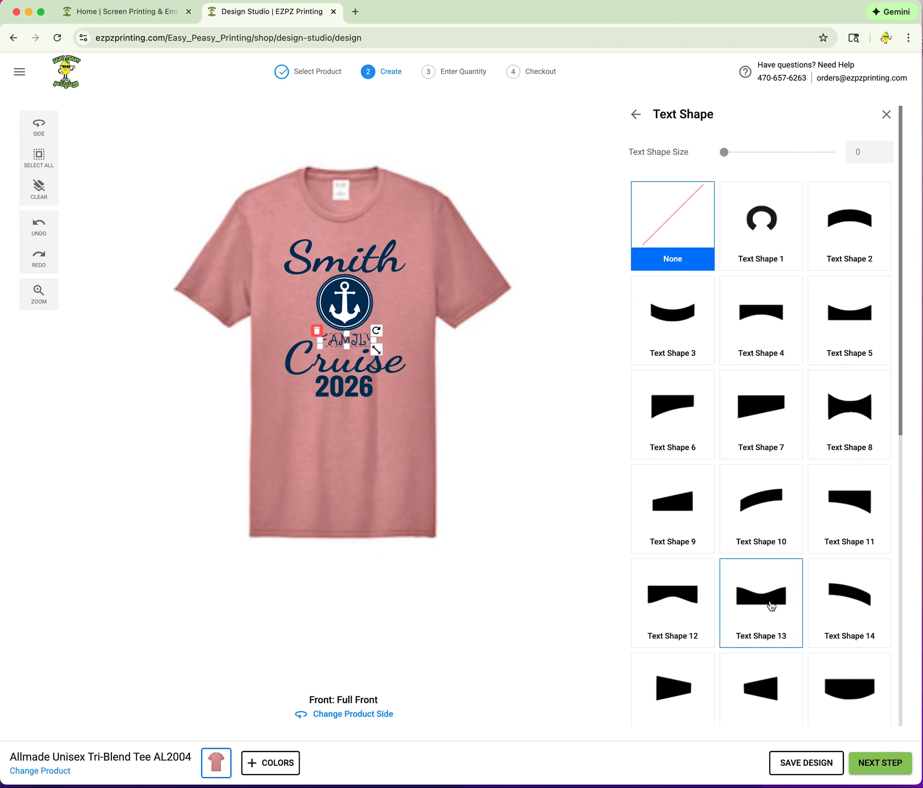
{"action": "left_click", "coordinate": [676, 330]}
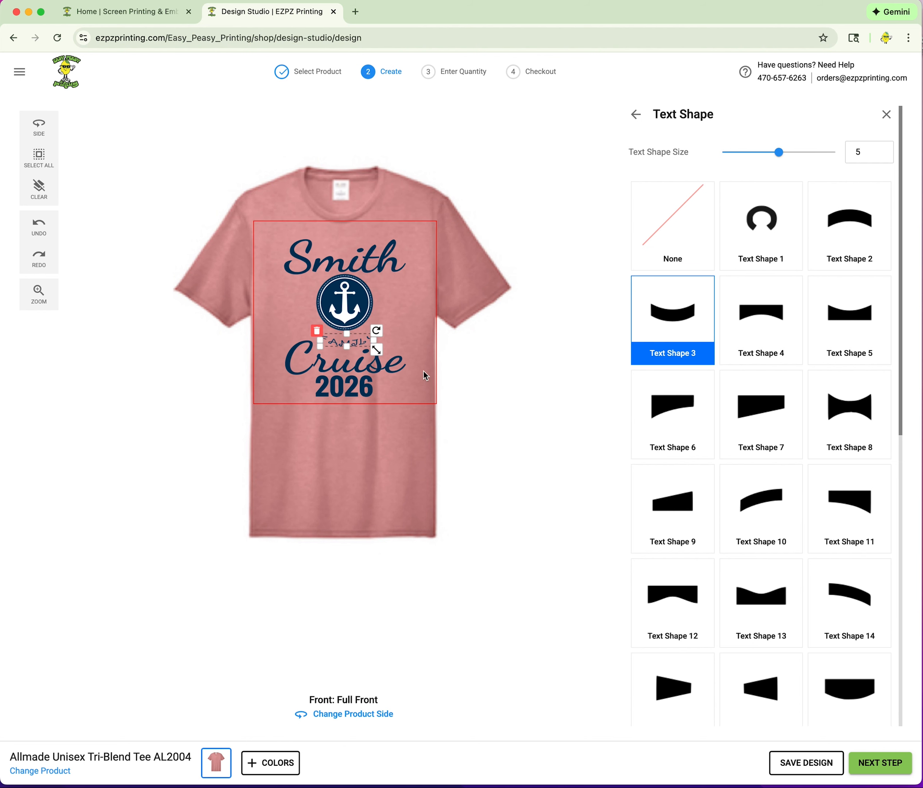
{"action": "left_click", "coordinate": [765, 592]}
{"action": "left_click", "coordinate": [515, 364]}
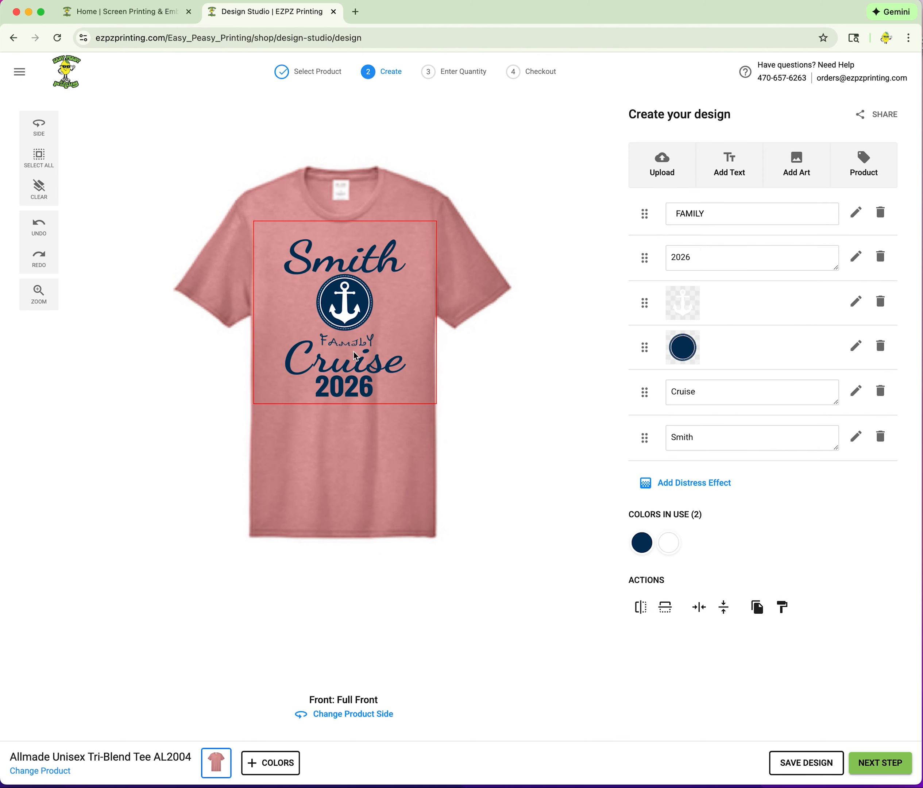
Stretch the FAMILY text taller between the anchor and Cruise.
{"action": "left_click", "coordinate": [346, 344]}
{"action": "left_click_drag", "start_coordinate": [346, 345], "coordinate": [377, 347]}
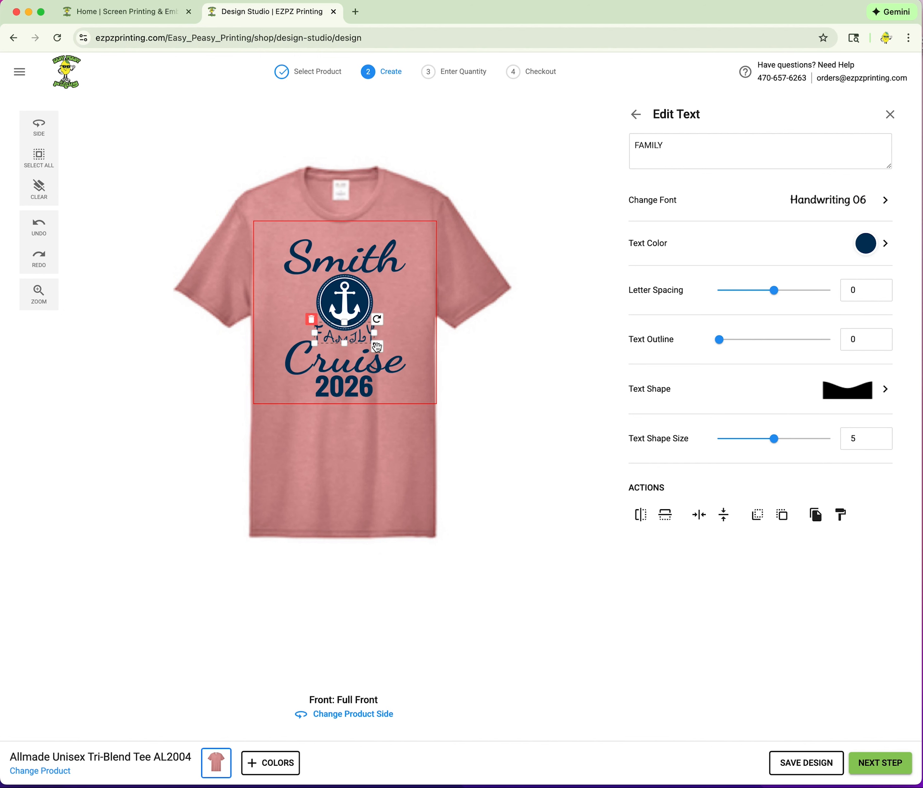
{"action": "left_click", "coordinate": [550, 377]}
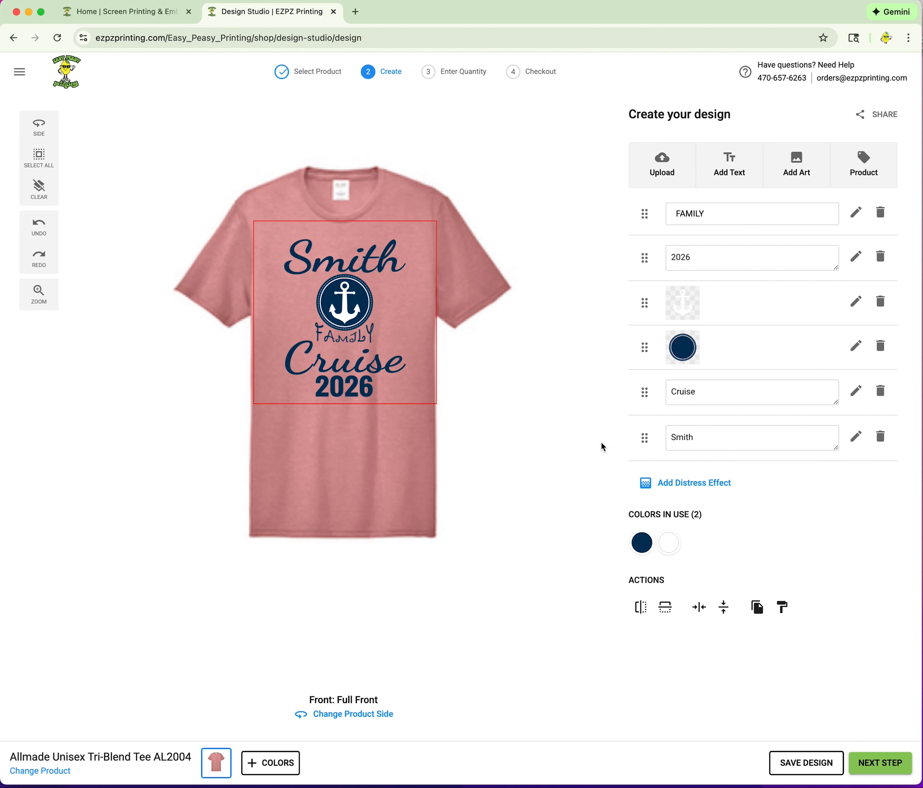
Set Smith's font to Handwriting 06 to match FAMILY.
{"action": "left_click", "coordinate": [383, 278]}
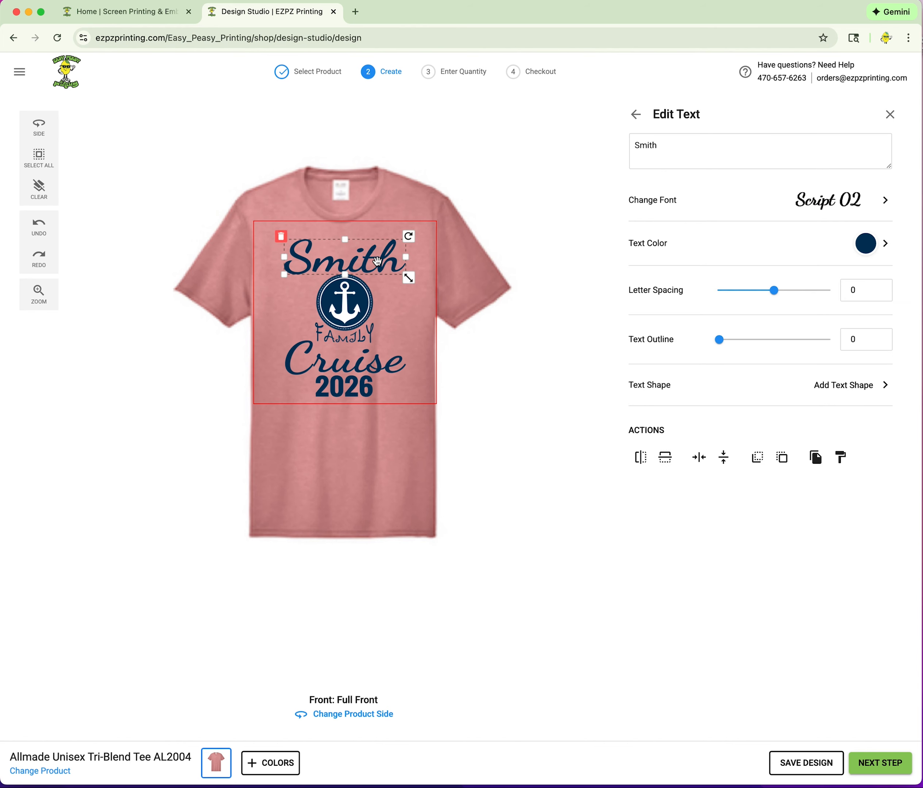
{"action": "left_click", "coordinate": [848, 212]}
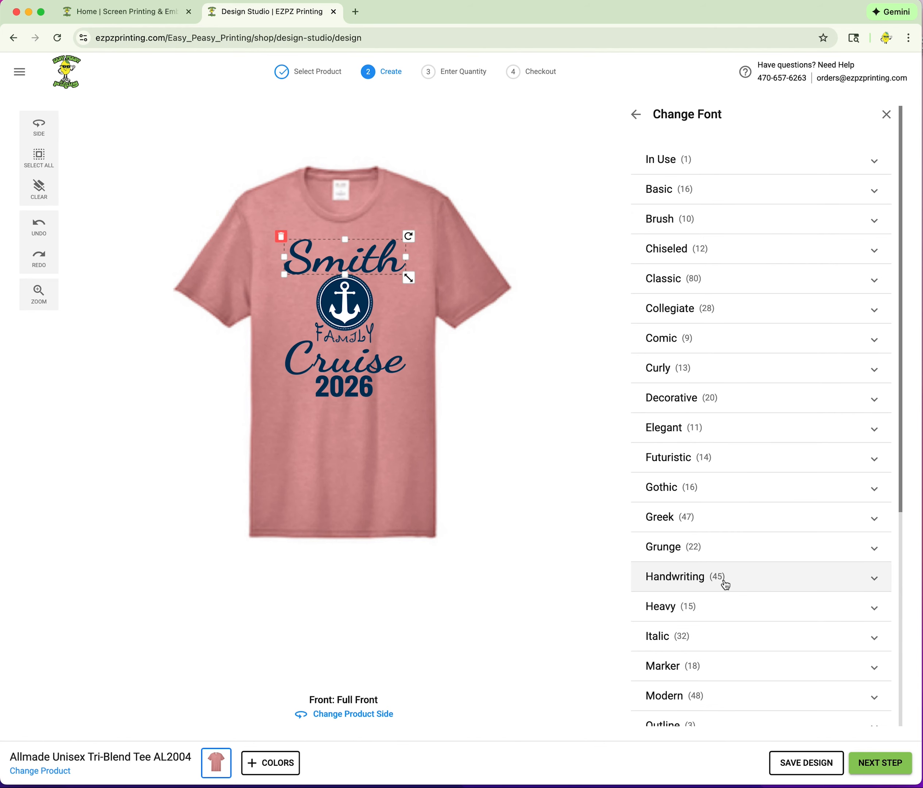
{"action": "left_click", "coordinate": [725, 585]}
{"action": "scroll", "coordinate": [798, 607], "scroll_direction": "down", "scroll_amount": 7}
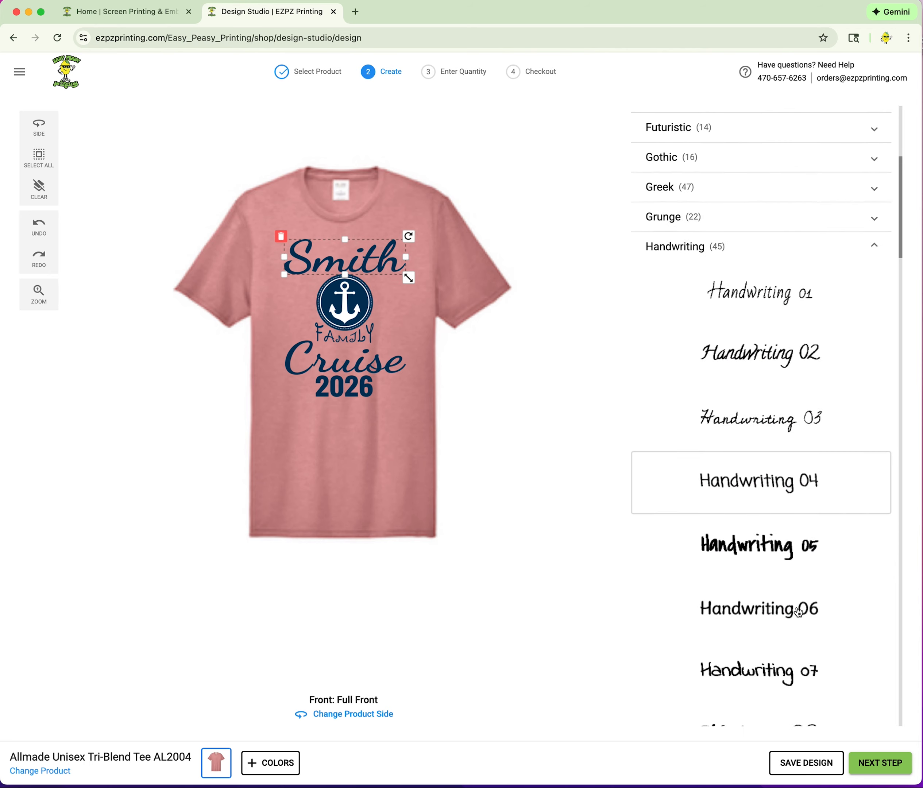
{"action": "left_click", "coordinate": [764, 597]}
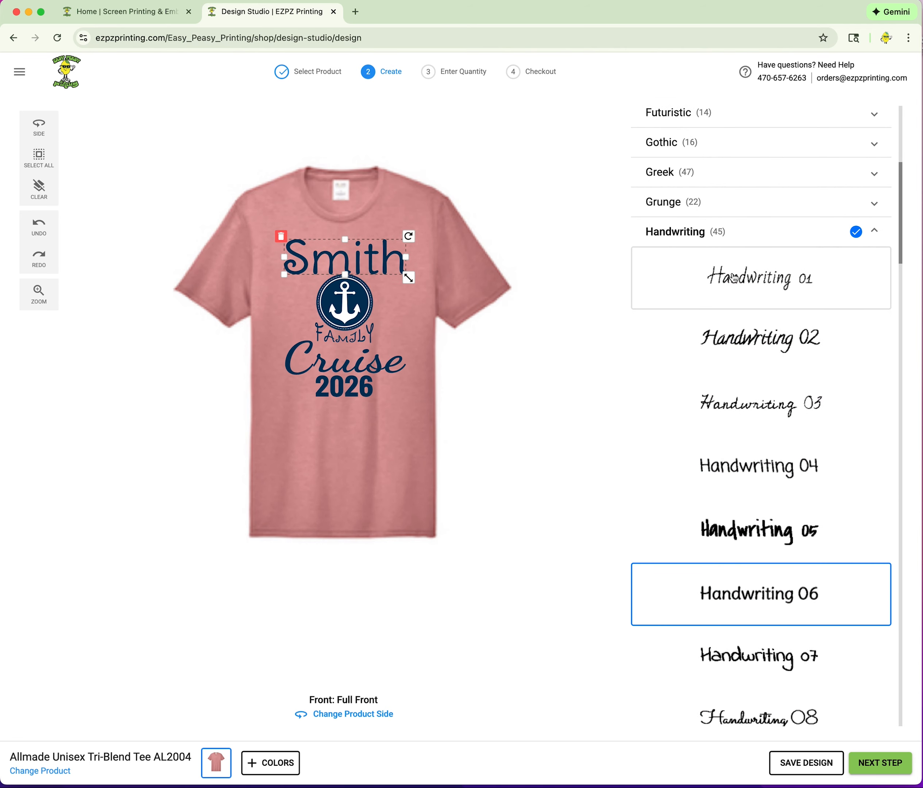
{"action": "left_click", "coordinate": [874, 231]}
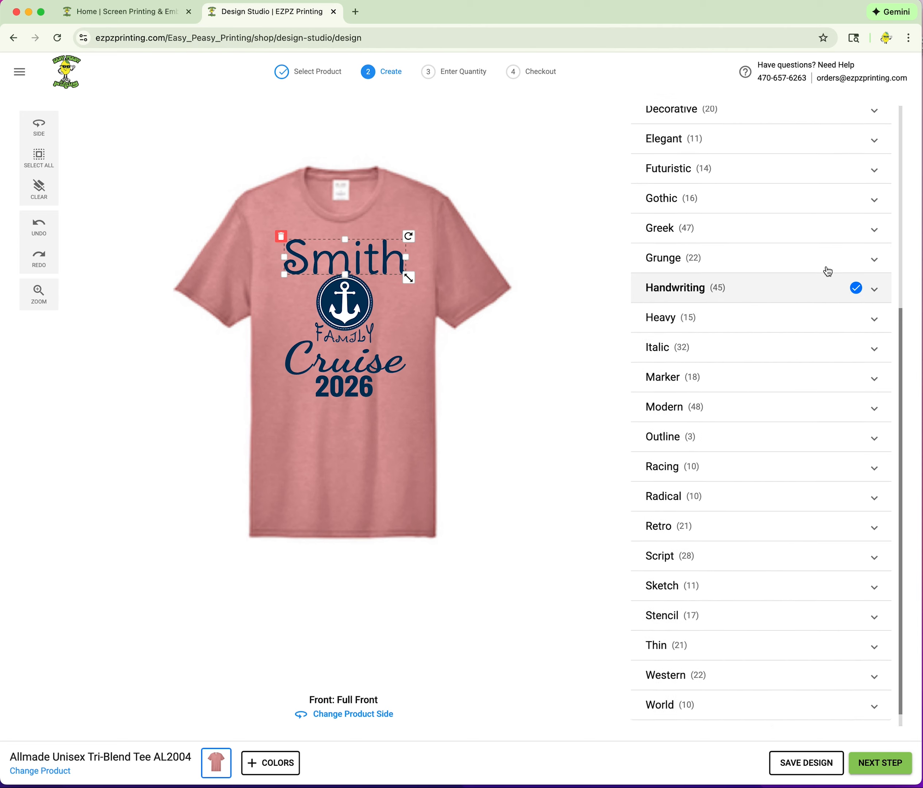
{"action": "scroll", "coordinate": [824, 268], "scroll_direction": "up", "scroll_amount": 5}
{"action": "left_click", "coordinate": [636, 115]}
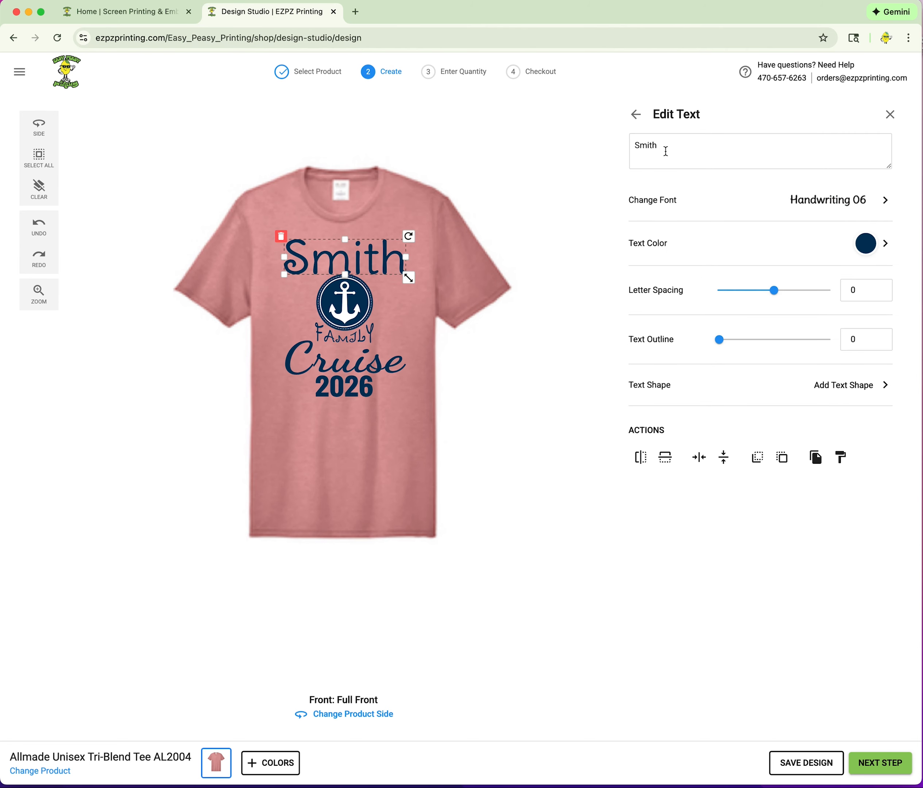
Warp Smith with Text Shape 4 and stretch it taller above the anchor.
{"action": "left_click", "coordinate": [851, 386]}
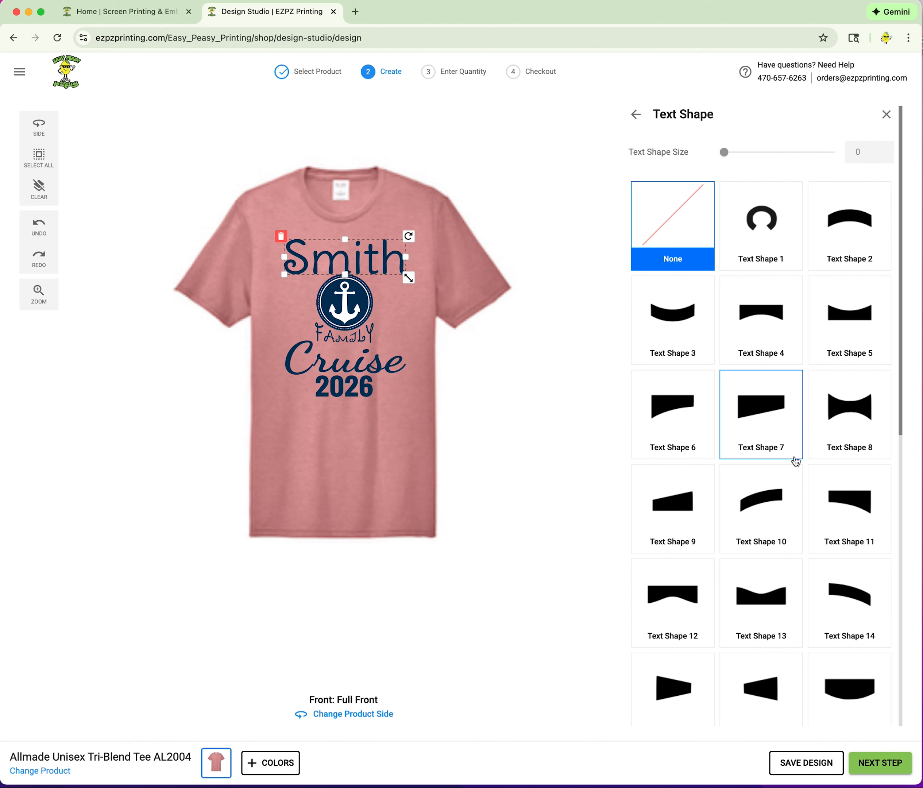
{"action": "left_click", "coordinate": [769, 311]}
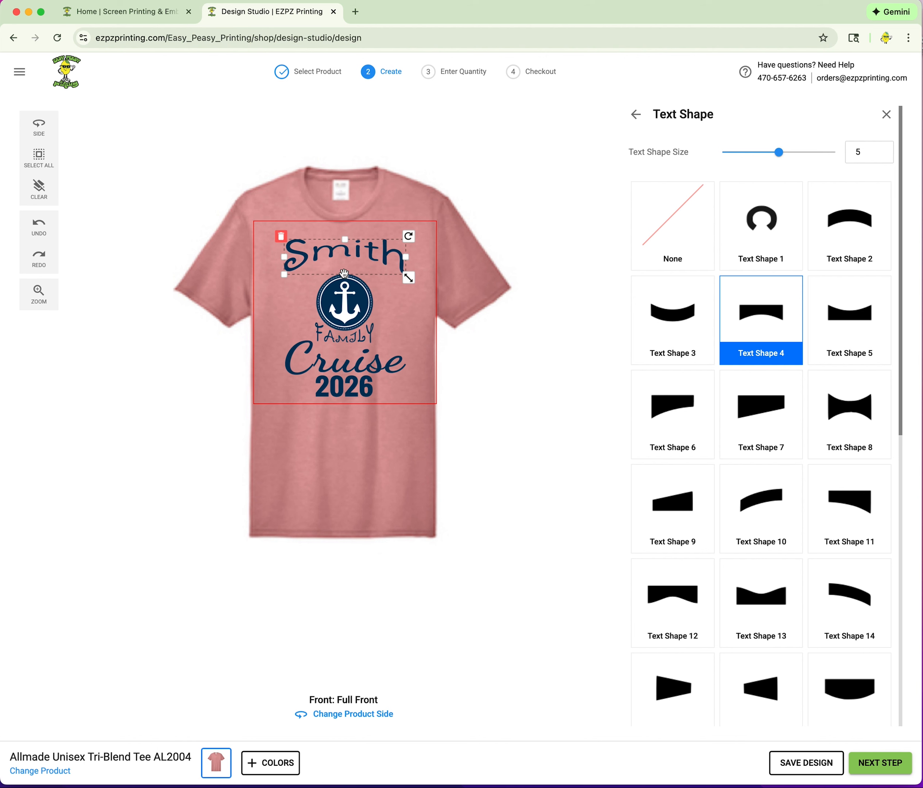
{"action": "mouse_move", "coordinate": [344, 274]}
{"action": "left_mouse_down"}
{"action": "mouse_move", "coordinate": [345, 284]}
{"action": "mouse_move", "coordinate": [344, 247]}
{"action": "mouse_move", "coordinate": [344, 262]}
{"action": "left_mouse_up"}
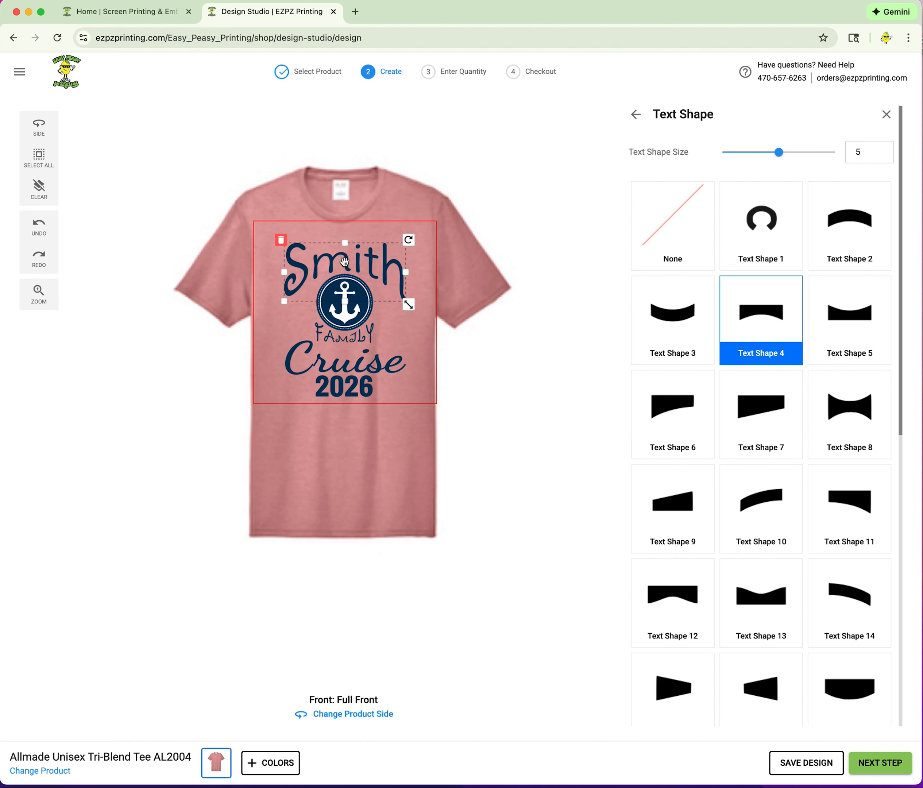
{"action": "left_click", "coordinate": [540, 400]}
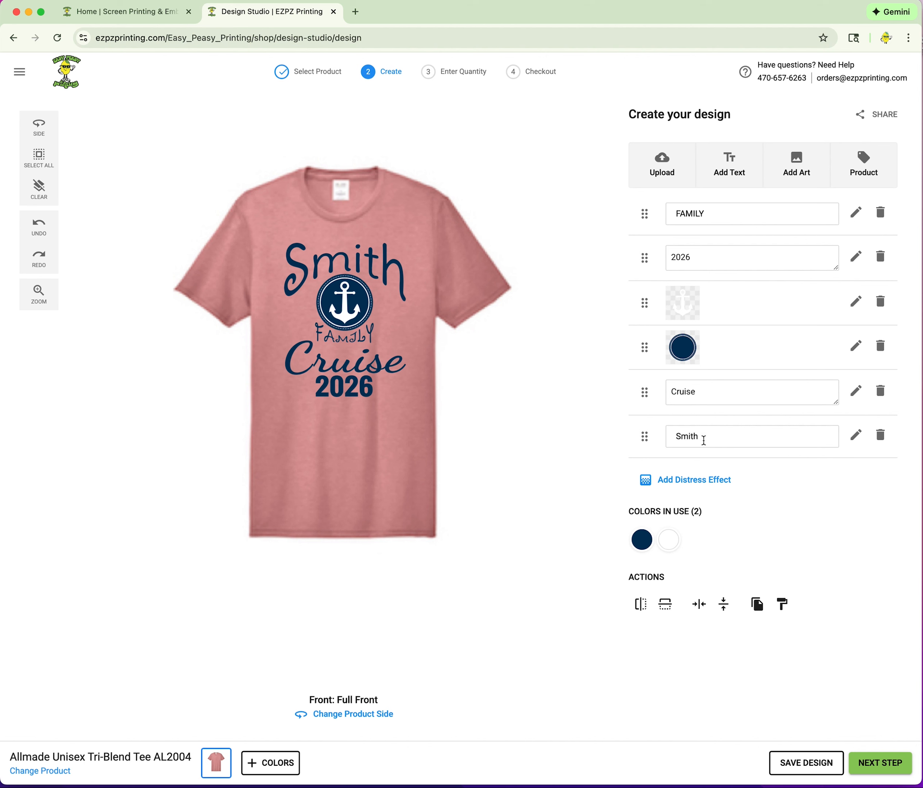
Try the name as SMITH in capitals, then revert it to Smith.
{"action": "left_click", "coordinate": [704, 440]}
{"action": "left_click_drag", "start_coordinate": [699, 440], "coordinate": [682, 441]}
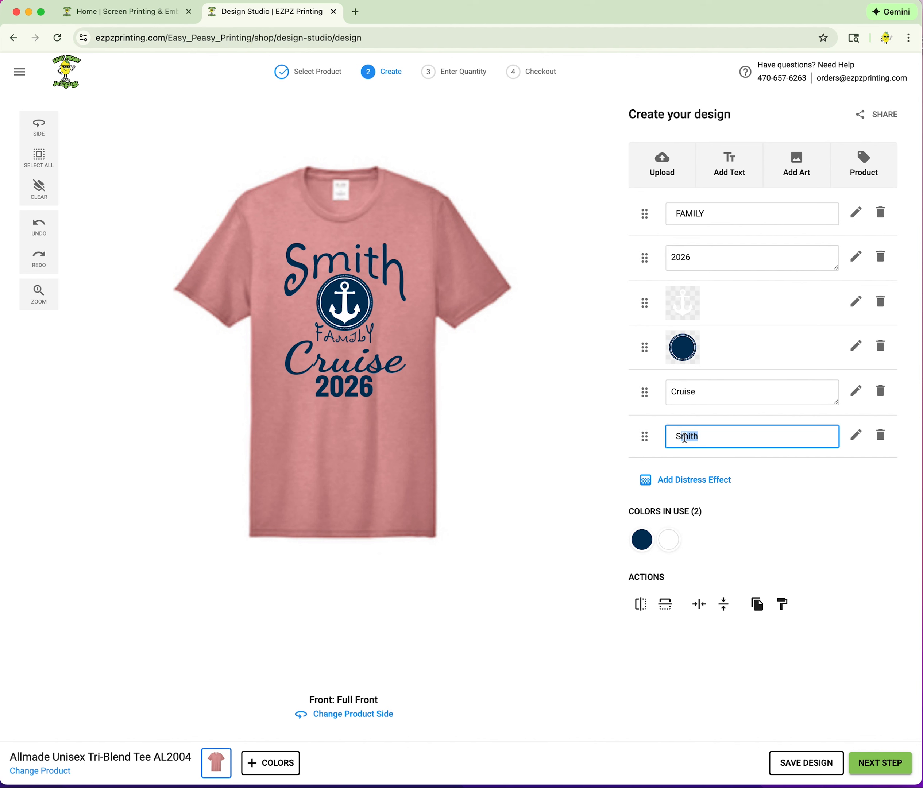
{"action": "type", "text": "MITH"}
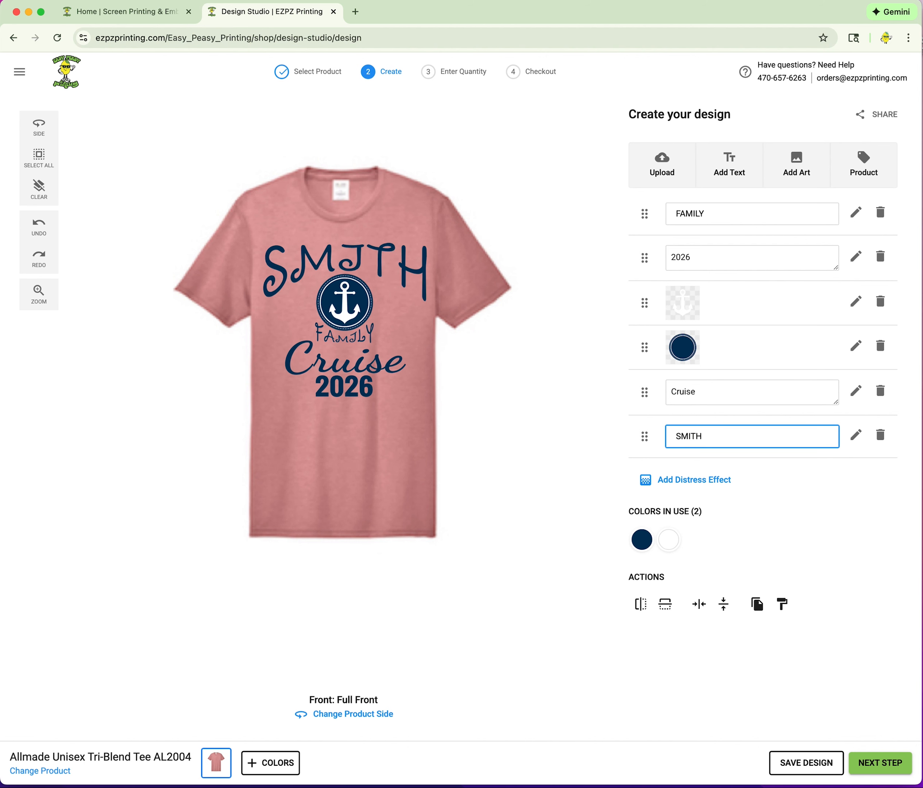
{"action": "left_click_drag", "start_coordinate": [713, 436], "coordinate": [685, 439]}
{"action": "type", "text": "mith"}
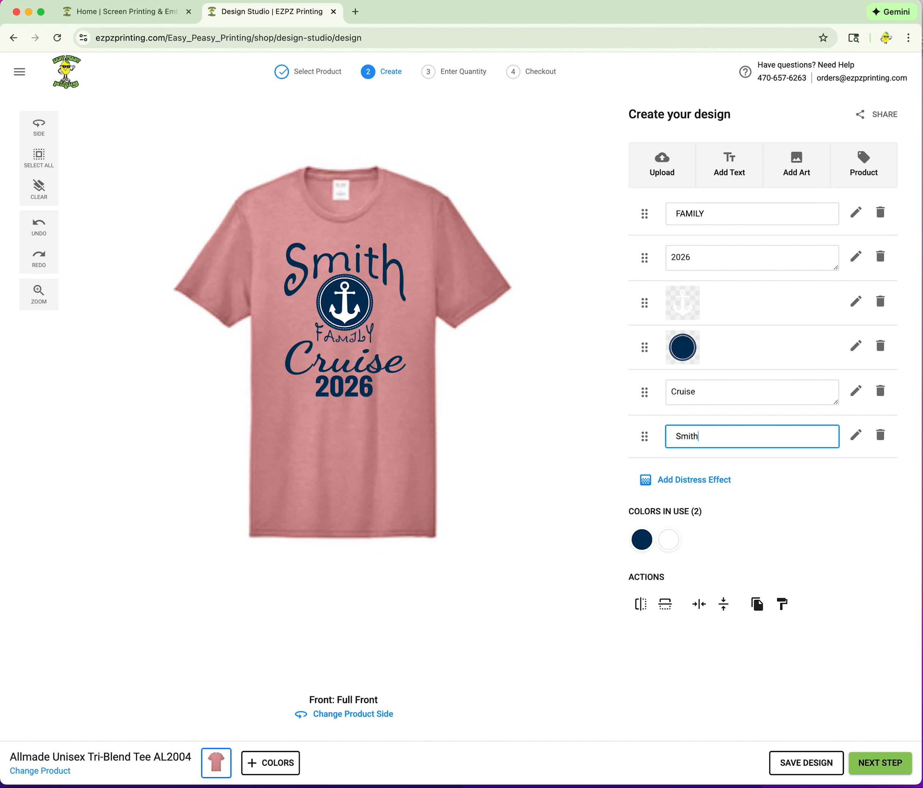
Shrink Smith slightly, then move the whole cruise design a little higher.
{"action": "left_click", "coordinate": [406, 283]}
{"action": "left_click_drag", "start_coordinate": [409, 305], "coordinate": [397, 299]}
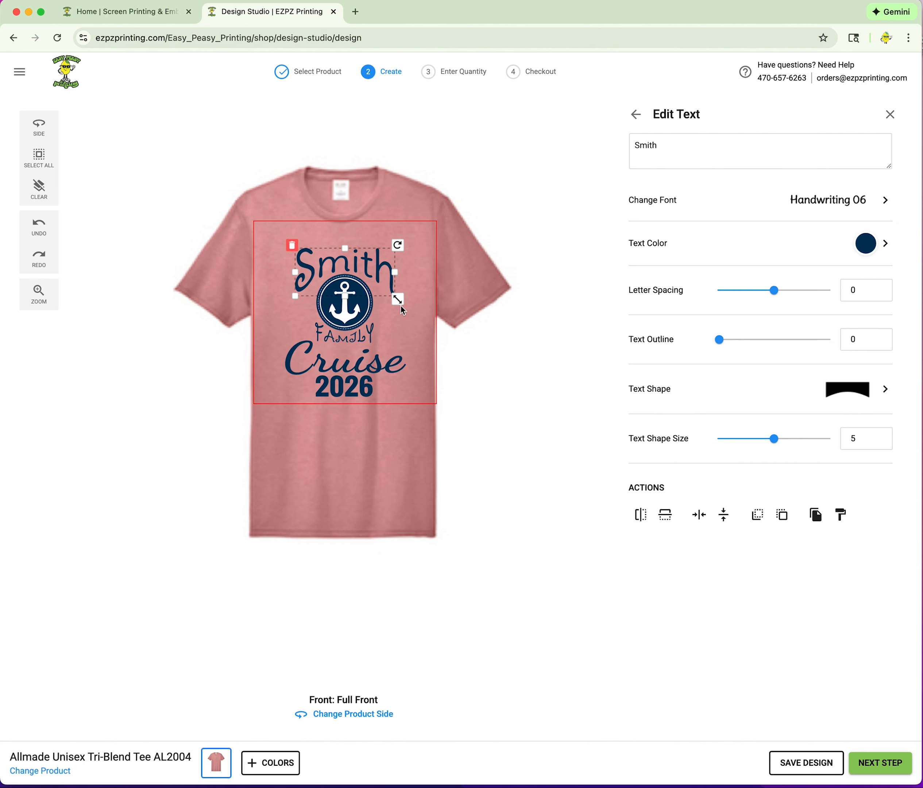
{"action": "left_click", "coordinate": [498, 330]}
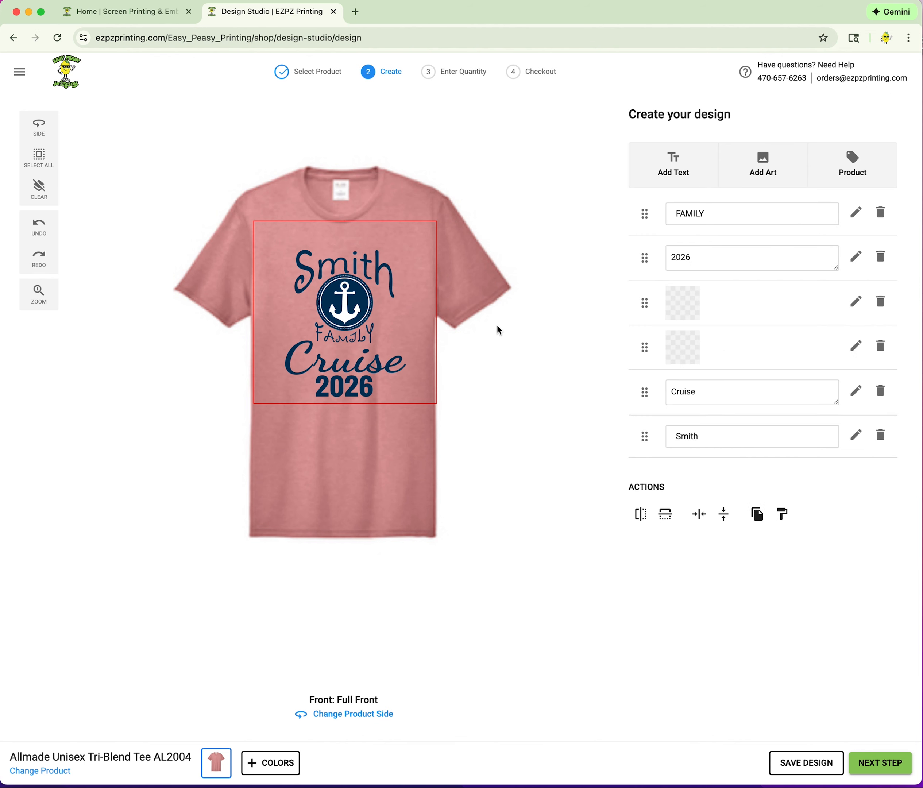
{"action": "left_click", "coordinate": [378, 267]}
{"action": "left_click_drag", "start_coordinate": [367, 268], "coordinate": [367, 265]}
{"action": "left_click", "coordinate": [515, 348]}
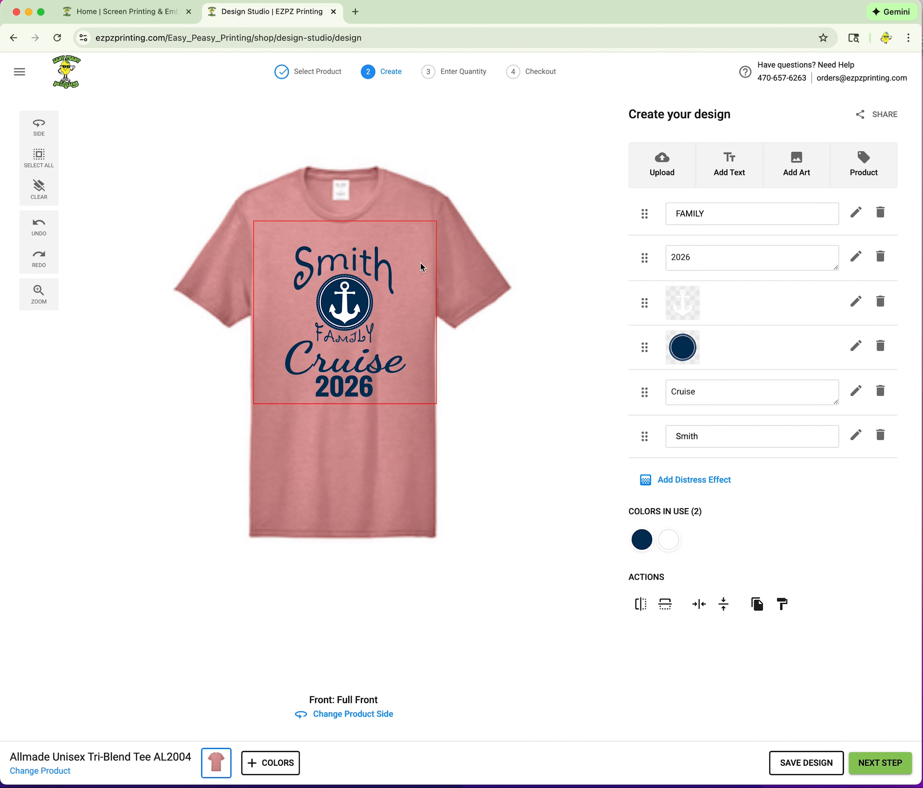
{"action": "left_click_drag", "start_coordinate": [428, 315], "coordinate": [278, 410]}
{"action": "left_click_drag", "start_coordinate": [342, 333], "coordinate": [342, 323]}
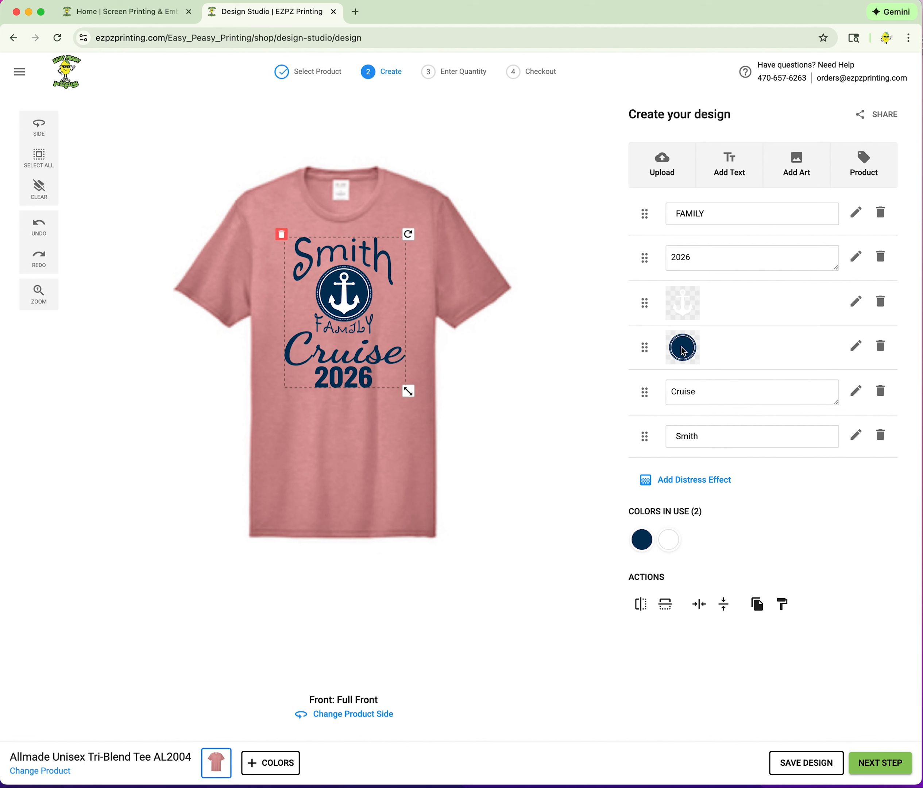
Change the anchor circle layer's colour from navy to Teal.
{"action": "left_click", "coordinate": [855, 345]}
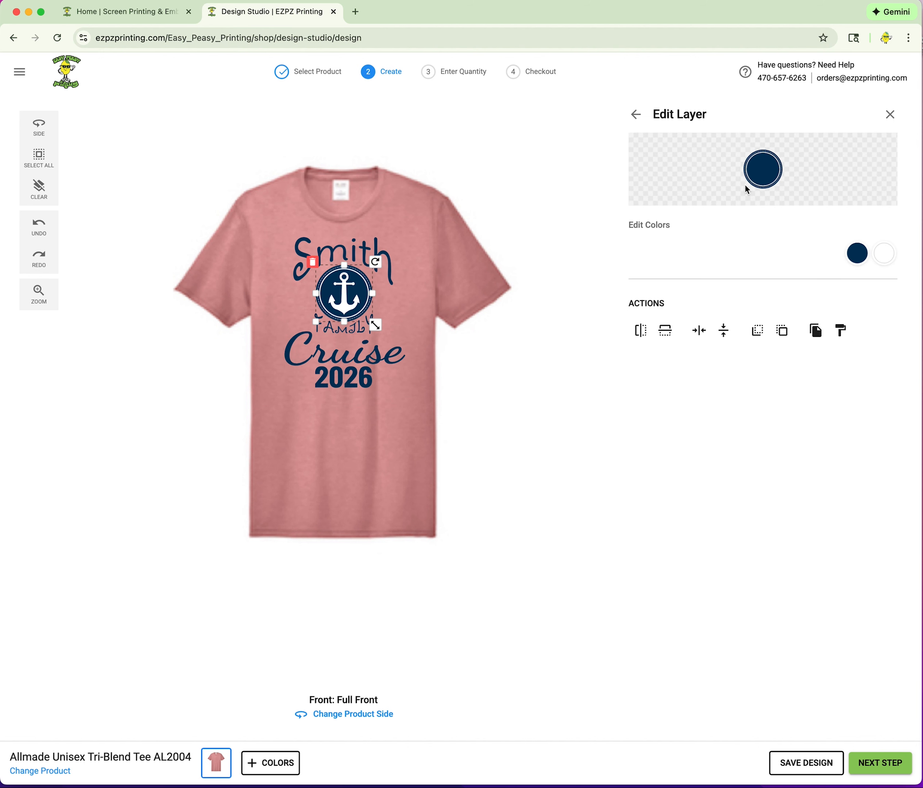
{"action": "left_click", "coordinate": [857, 253]}
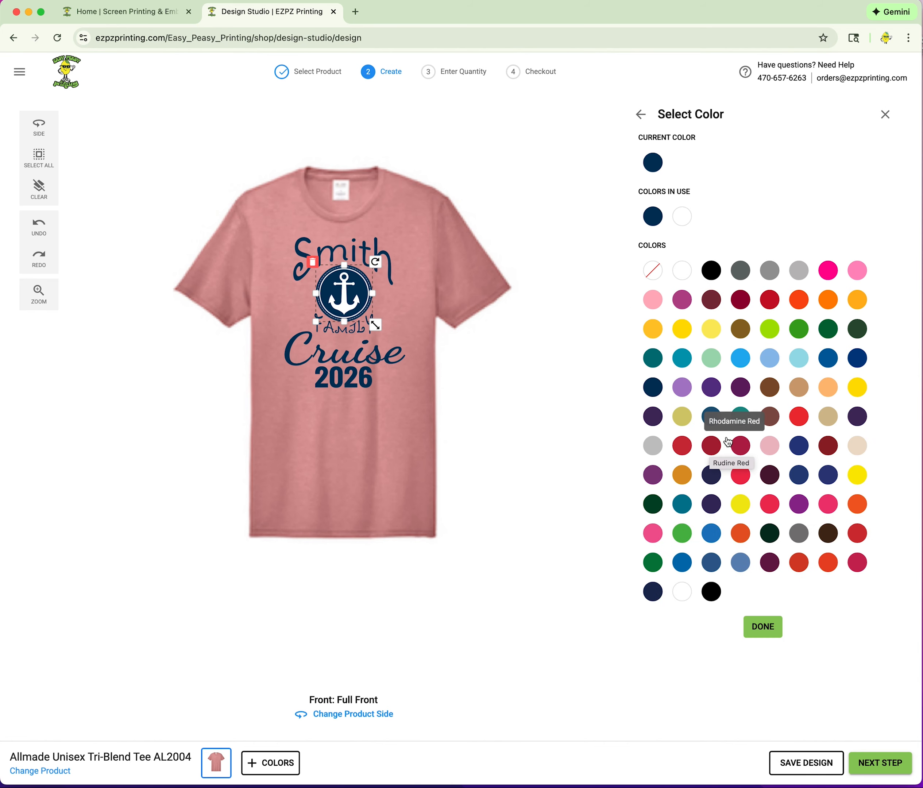
{"action": "left_click", "coordinate": [655, 359]}
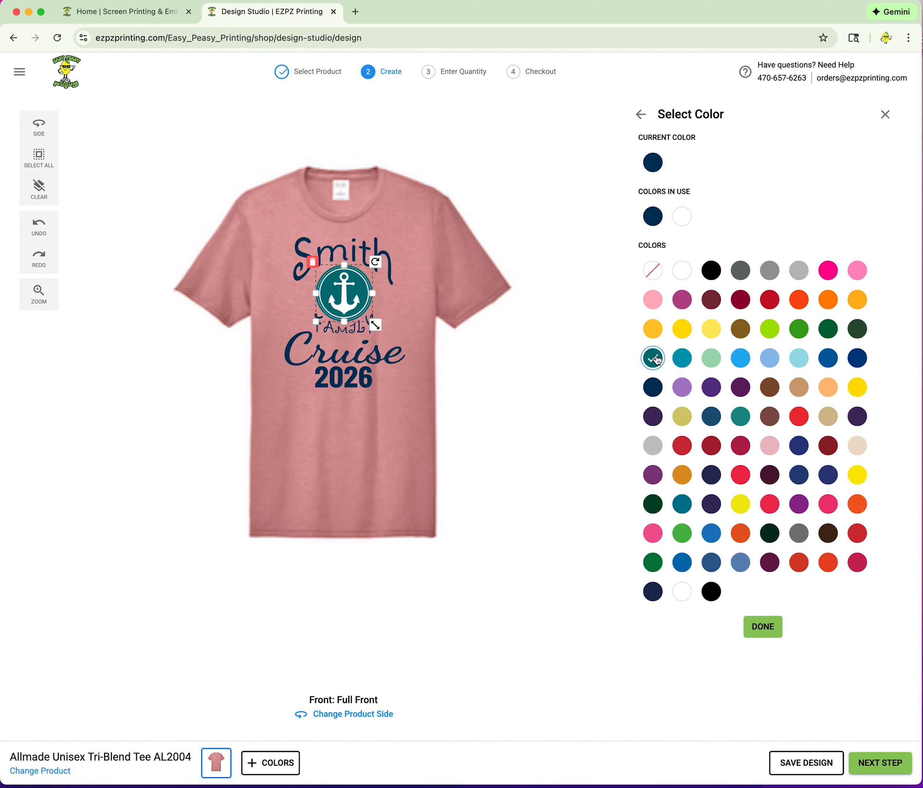
{"action": "left_click", "coordinate": [762, 629]}
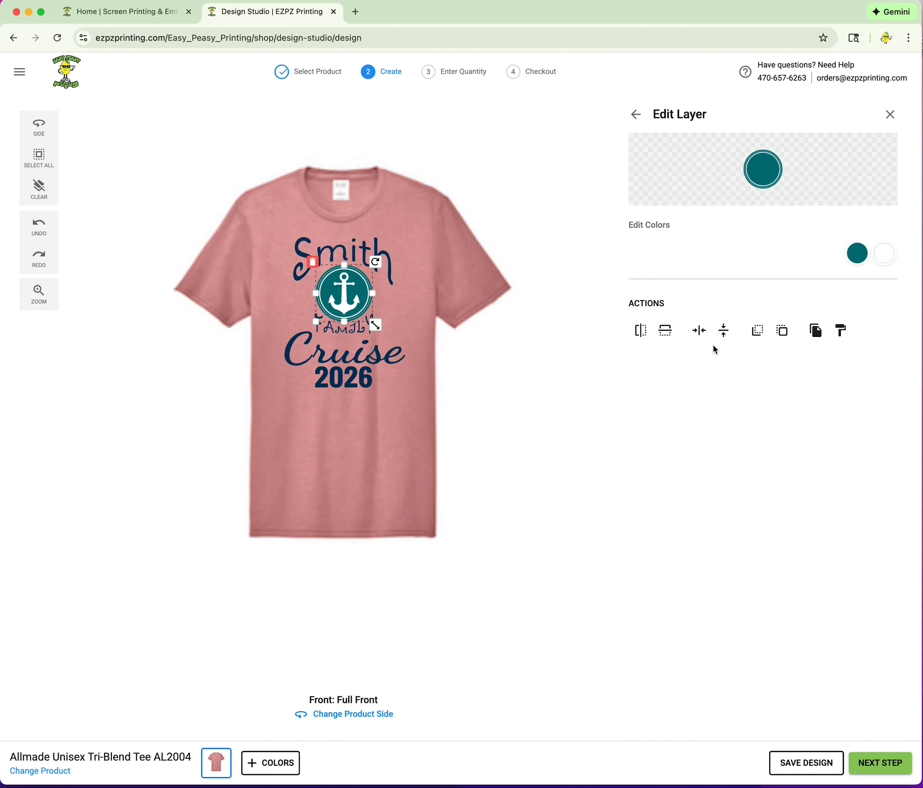
{"action": "left_click", "coordinate": [633, 116]}
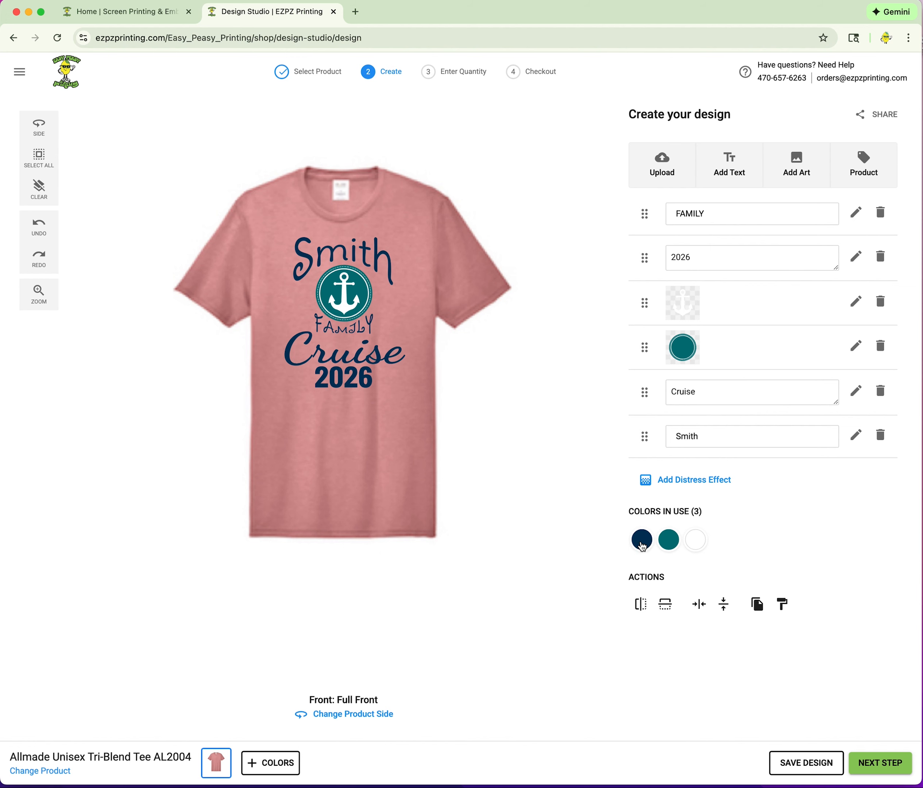
Replace navy with Teal under Colors in Use so all lettering turns teal.
{"action": "left_click", "coordinate": [669, 541]}
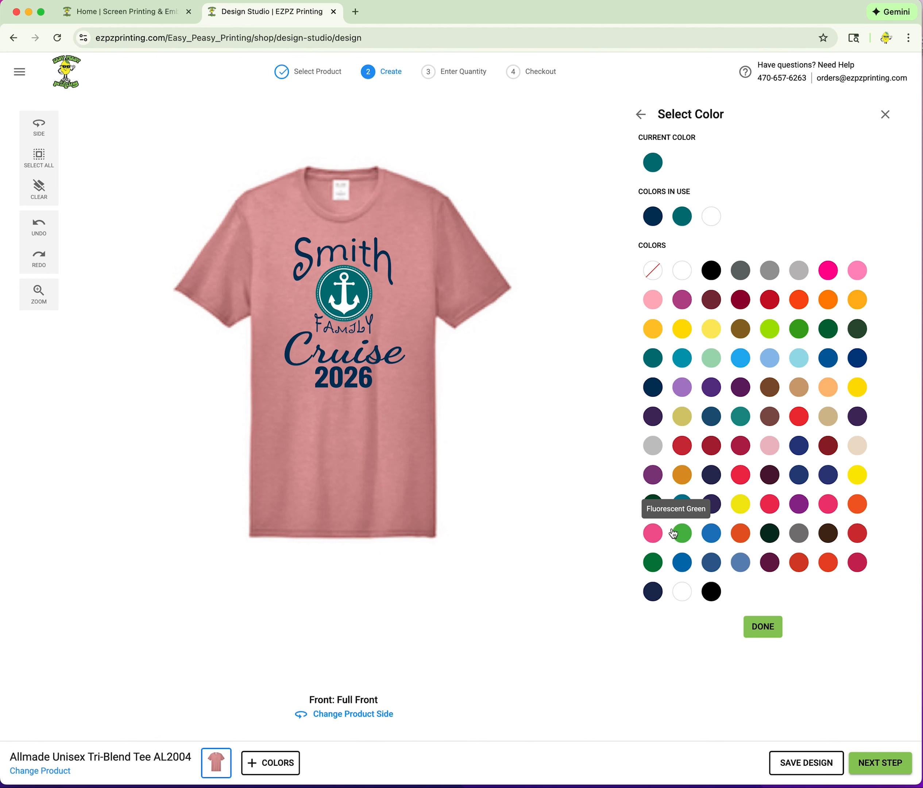
{"action": "left_click", "coordinate": [681, 222]}
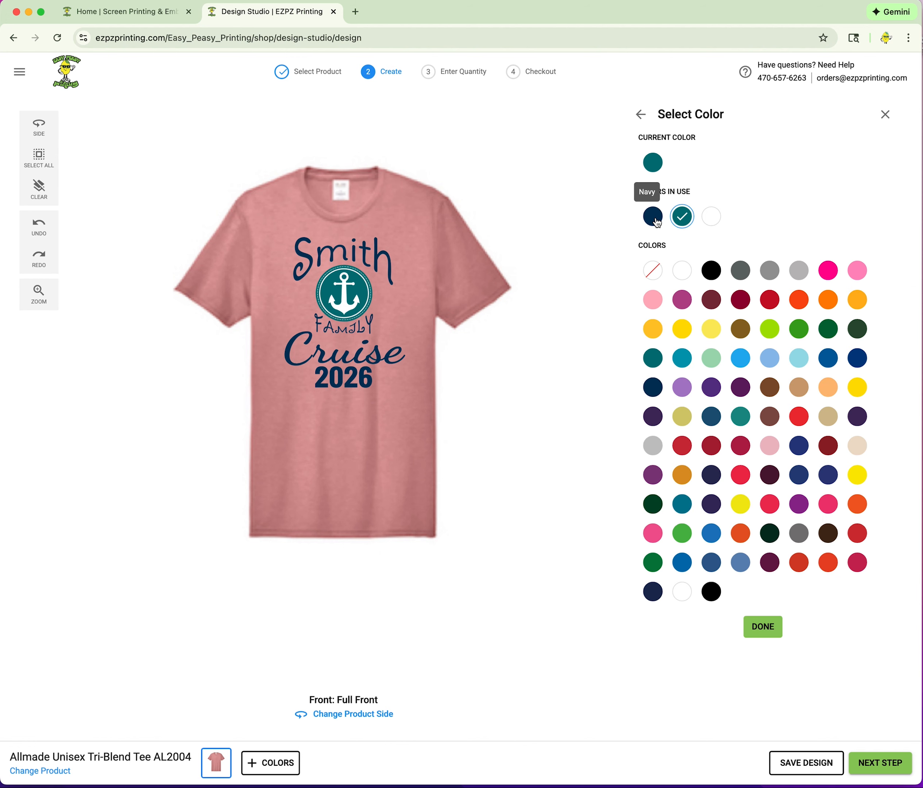
{"action": "left_click", "coordinate": [655, 221]}
{"action": "left_click", "coordinate": [678, 222]}
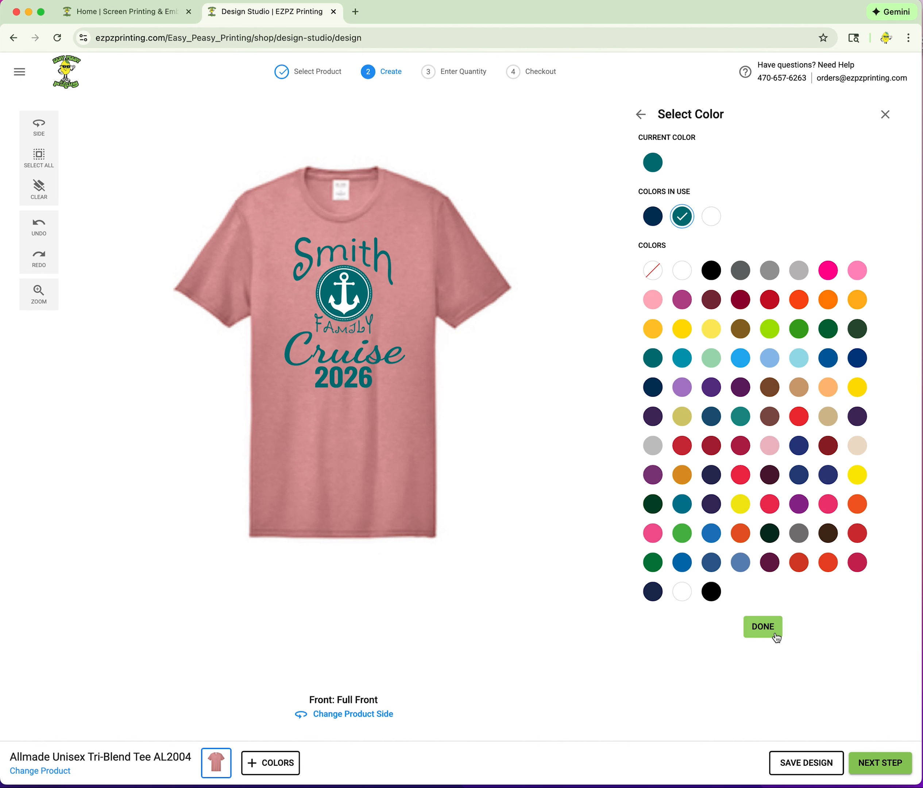
{"action": "left_click", "coordinate": [762, 627]}
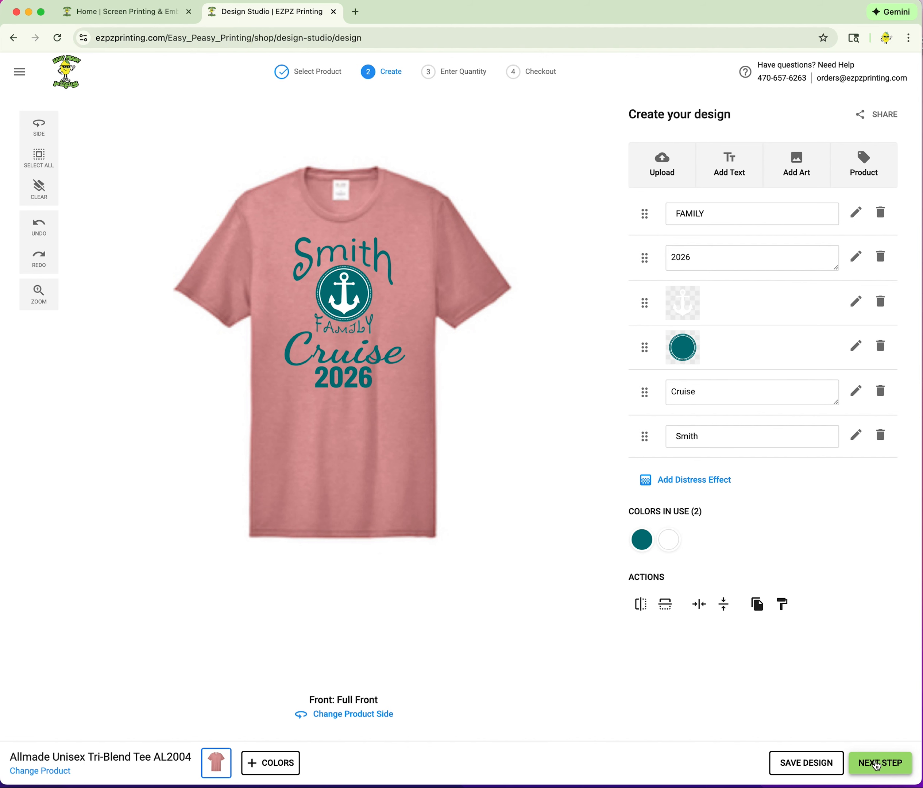
Enter quantity 5 for sizes S, M, L and XL and get the $335.80 estimate.
{"action": "left_click", "coordinate": [878, 766]}
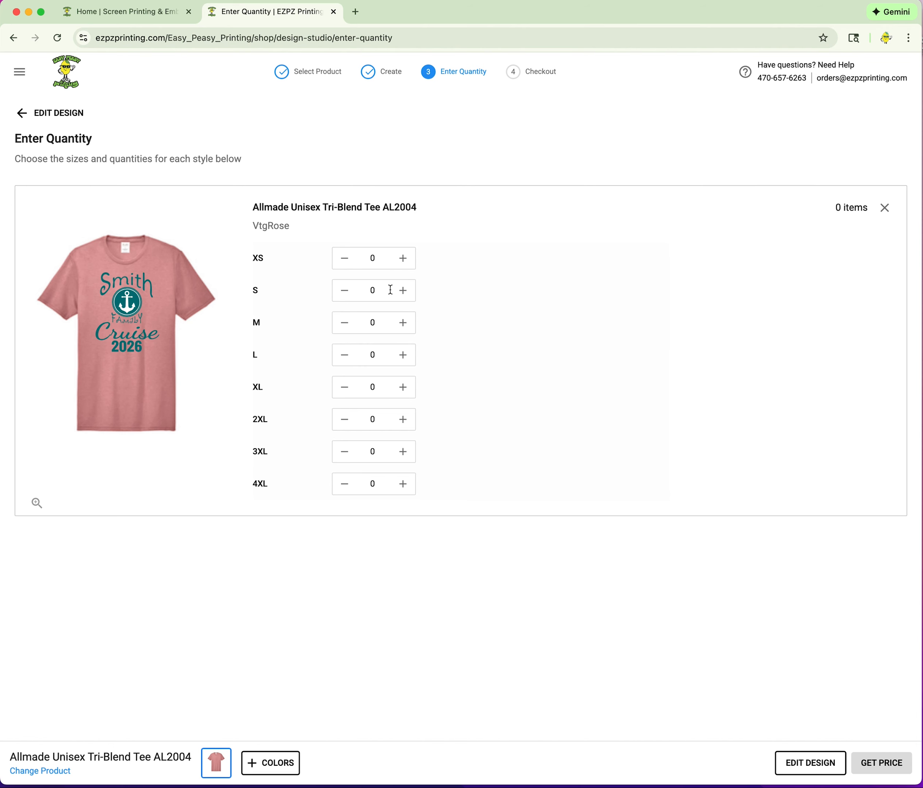
{"action": "left_click_drag", "start_coordinate": [384, 290], "coordinate": [371, 386]}
{"action": "type", "text": "5555"}
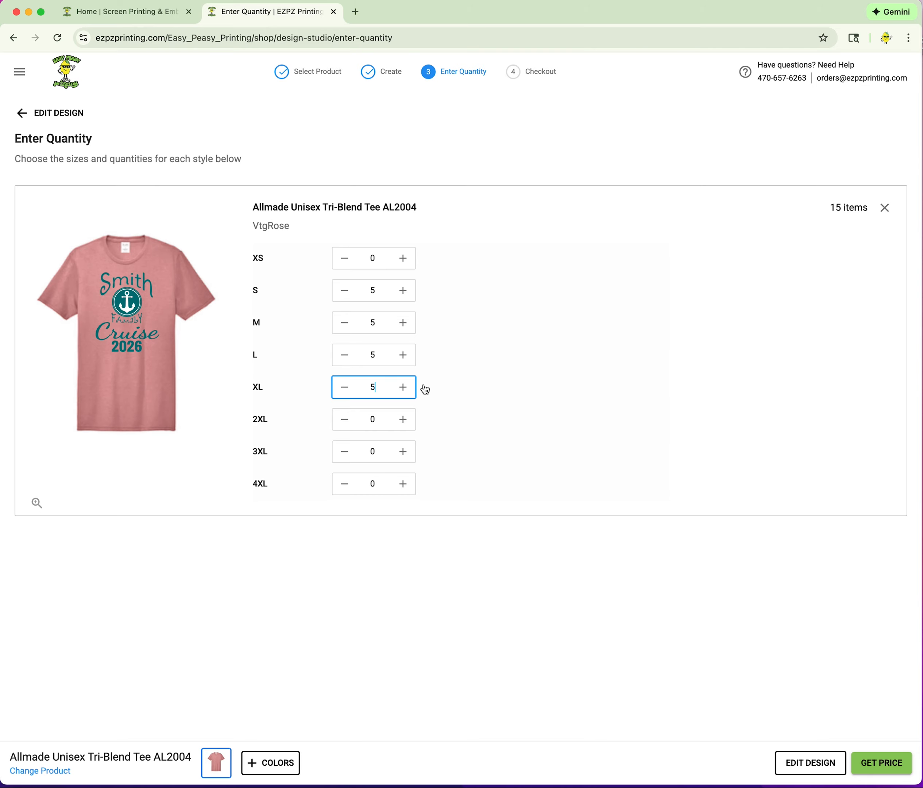
{"action": "left_click", "coordinate": [693, 353]}
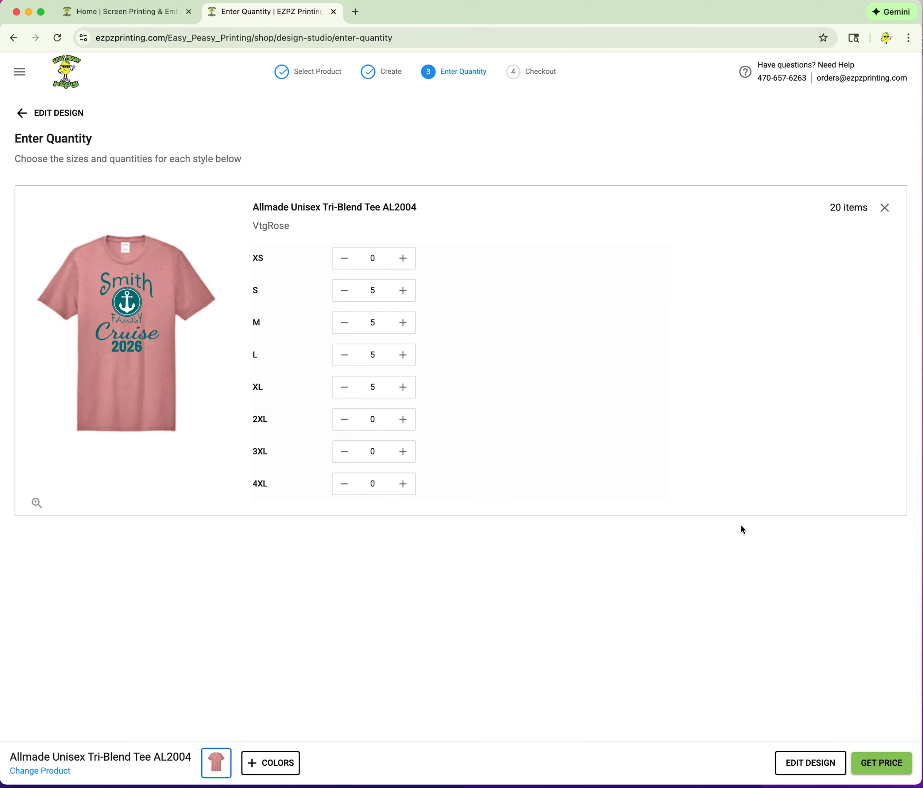
{"action": "left_click", "coordinate": [879, 763]}
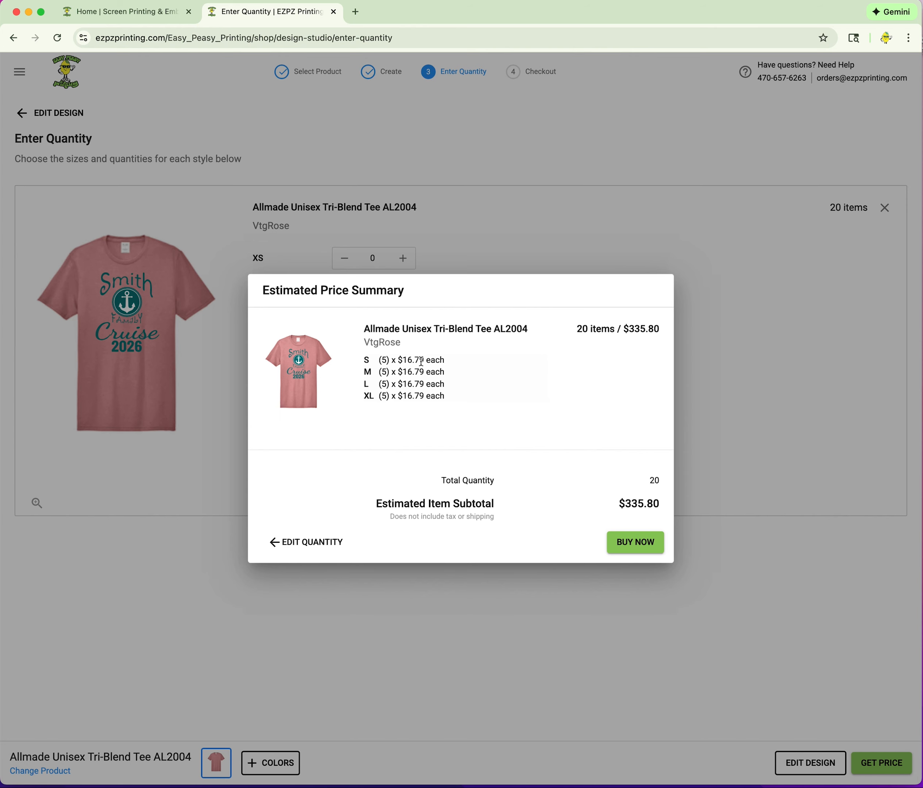
Rename the design to 'SMITH FAMILY CRUISE' and add the 20 tees to the cart.
{"action": "left_click", "coordinate": [638, 548]}
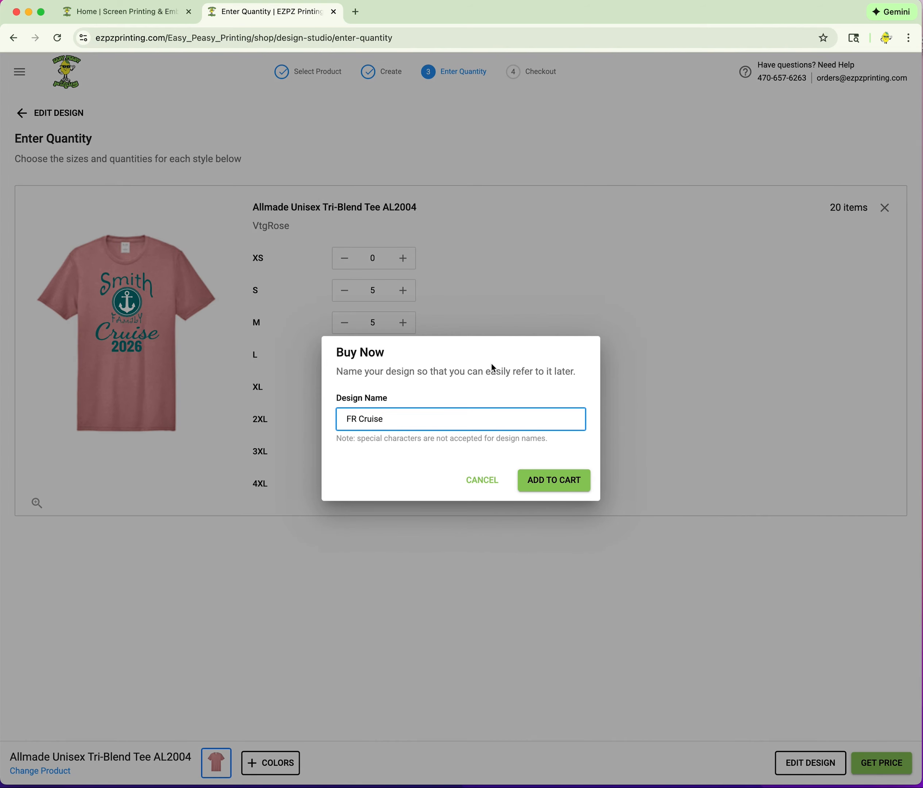
{"action": "left_click_drag", "start_coordinate": [456, 418], "coordinate": [311, 422]}
{"action": "type", "text": "SMITH FAMILY CU"}
{"action": "key", "text": "BackSpace"}
{"action": "type", "text": "ISE"}
{"action": "left_click", "coordinate": [544, 482]}
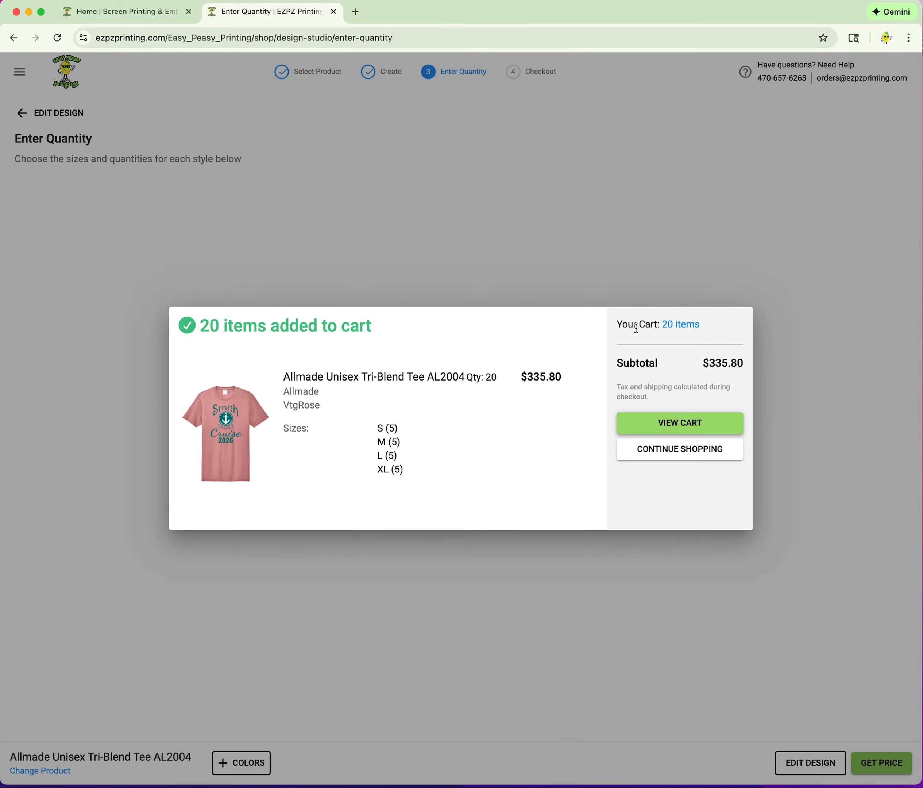
Review the cart of 20 shirts, then proceed to secure checkout.
{"action": "left_click", "coordinate": [671, 426]}
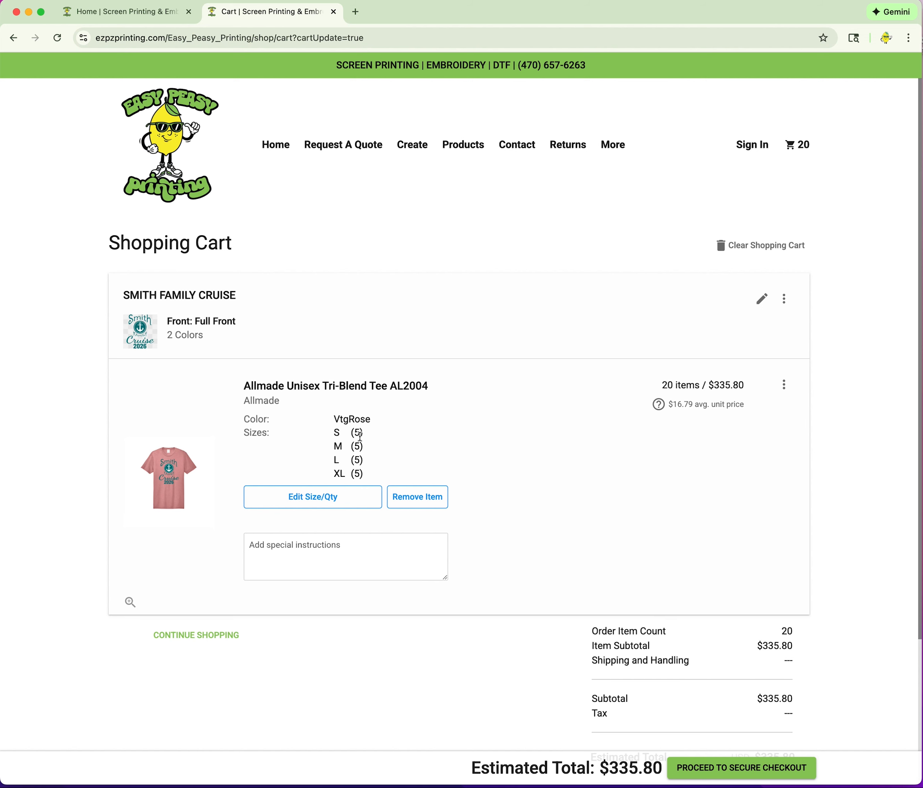
{"action": "scroll", "coordinate": [506, 468], "scroll_direction": "down", "scroll_amount": 3}
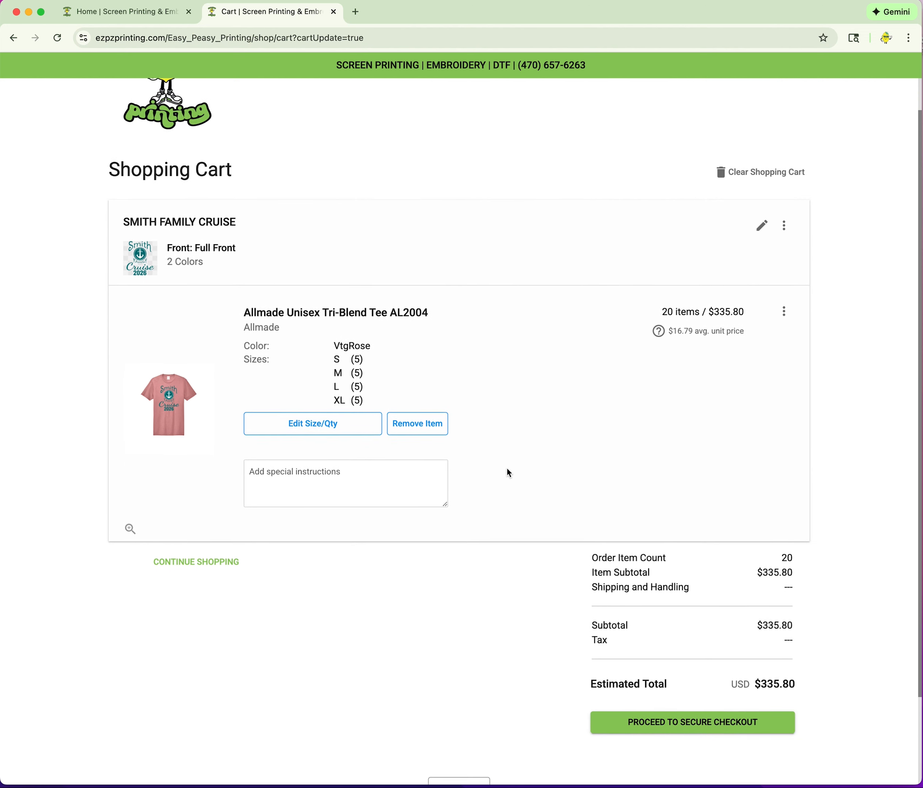
{"action": "left_click", "coordinate": [706, 720]}
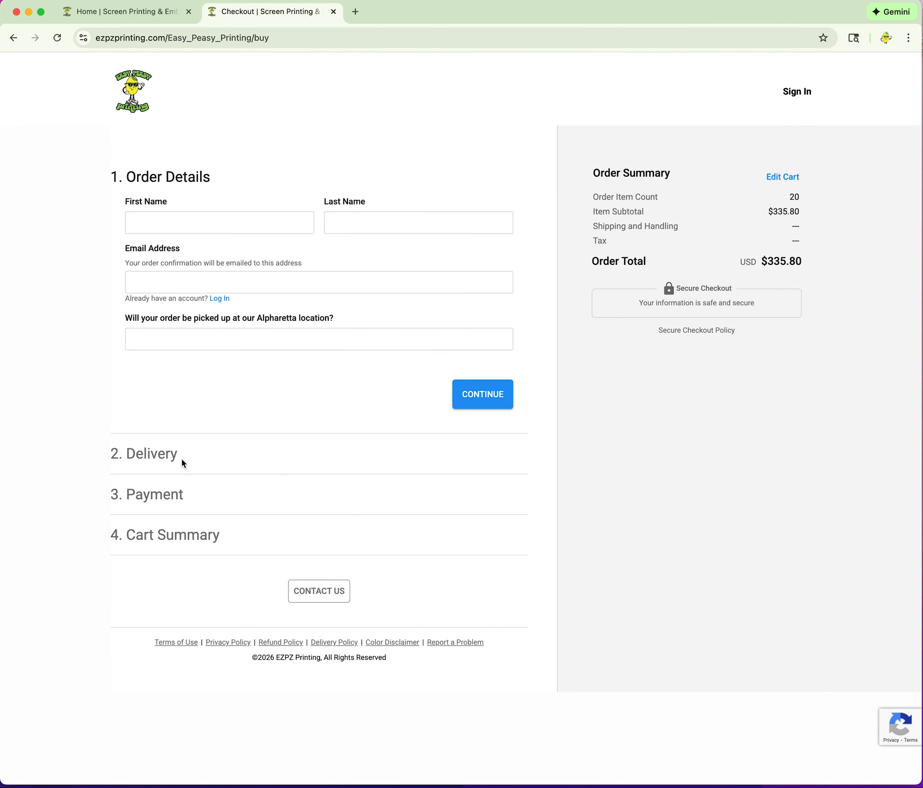
Type the buyer's first and last name, then begin entering their e-mail address.
{"action": "left_click", "coordinate": [210, 222]}
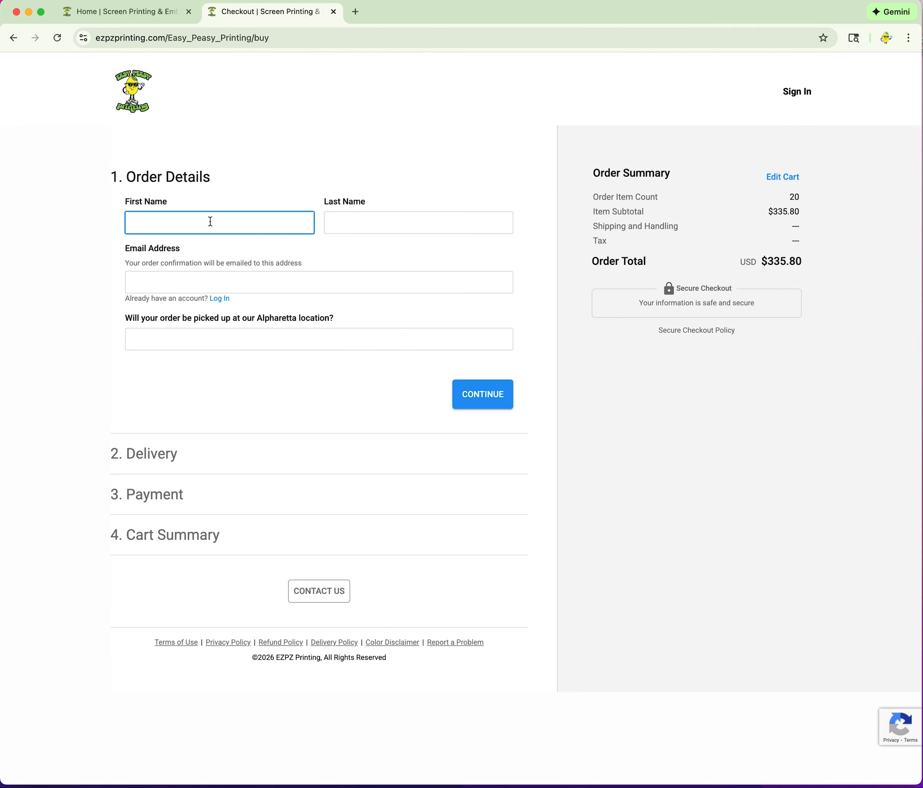
{"action": "key", "text": "Tab"}
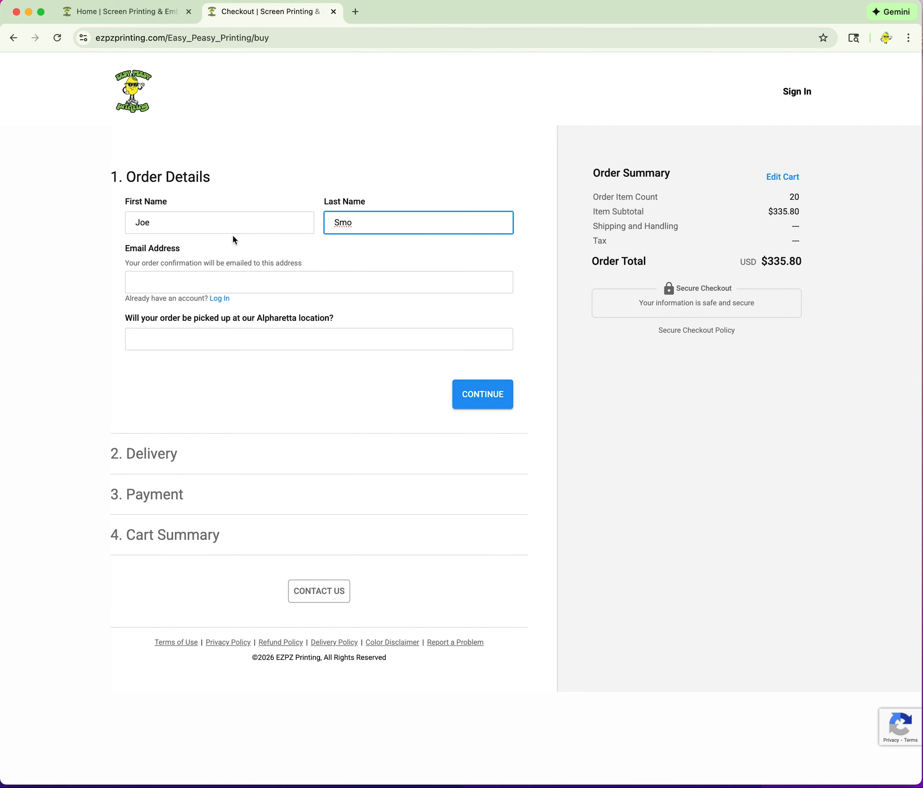
{"action": "left_click", "coordinate": [216, 279]}
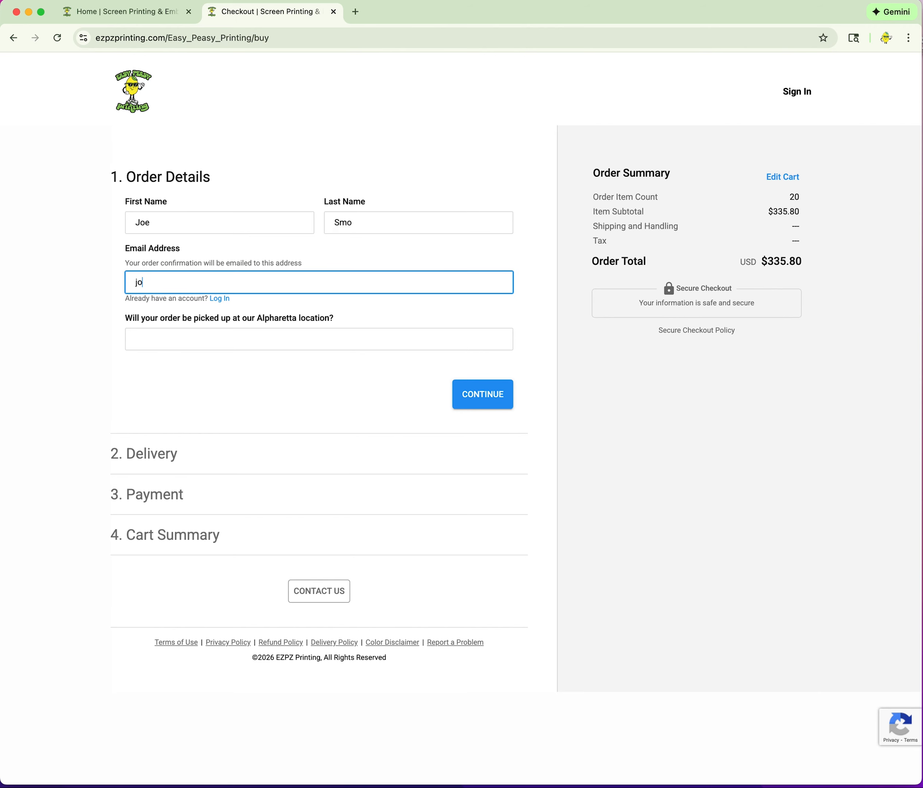
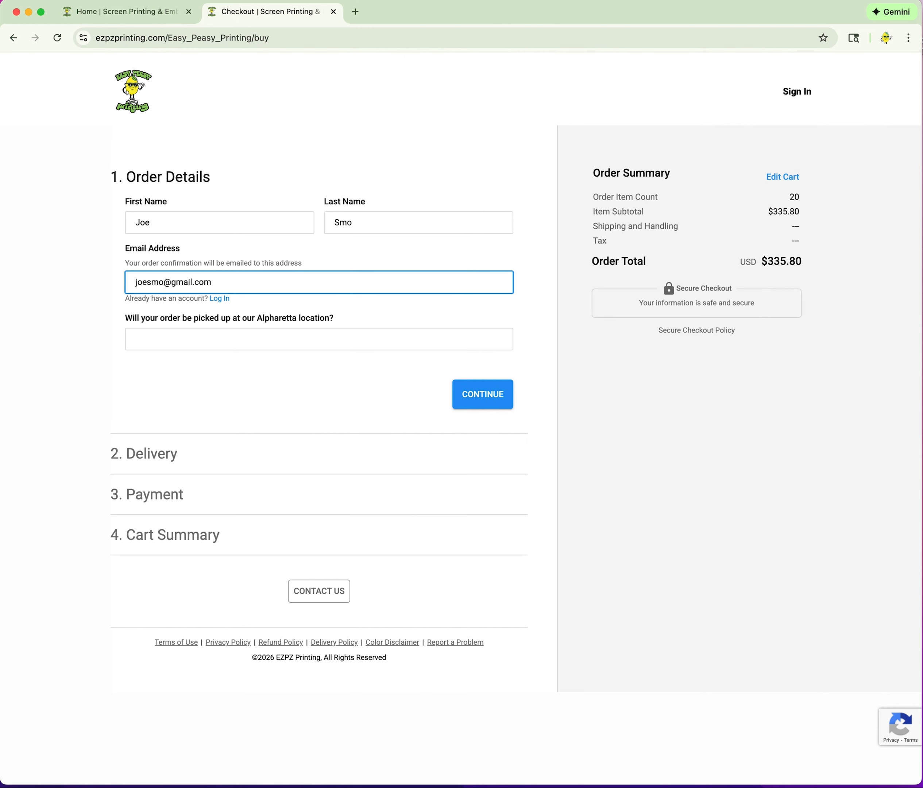